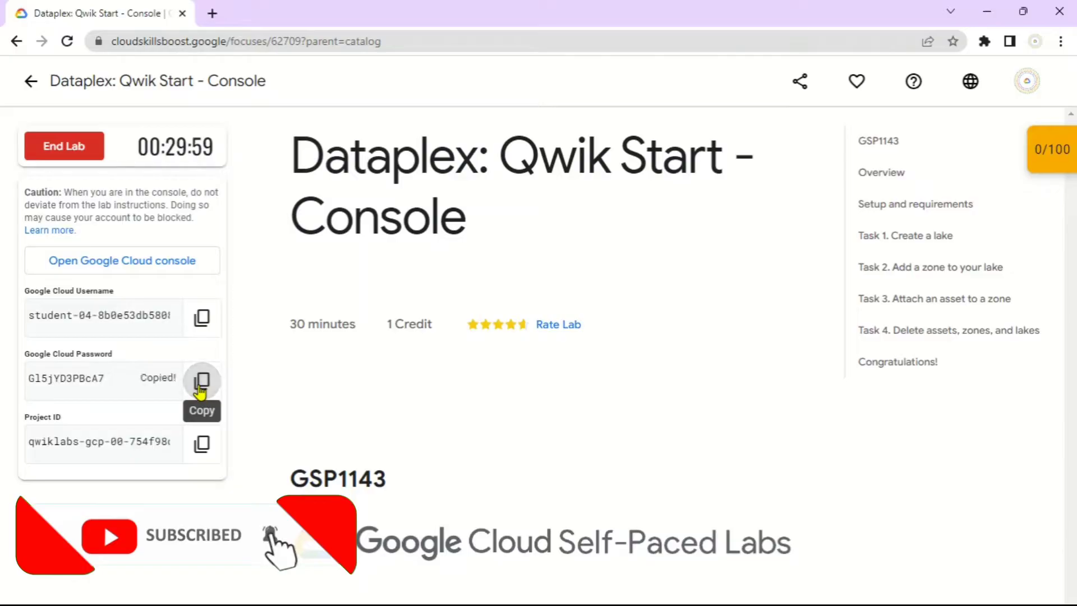
# Step: Open the Google Cloud console in an incognito window and sign in with the lab's account username and password
pyautogui.rightClick(123, 266)
pyautogui.click(160, 316)
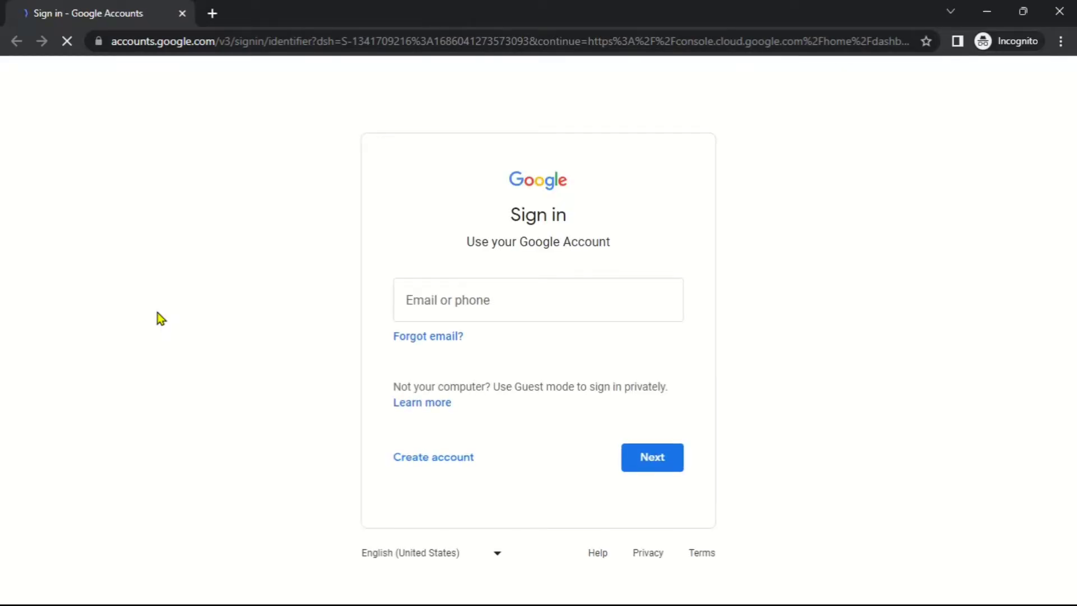
pyautogui.hotkey('ctrl', 'v')
pyautogui.press('Return')
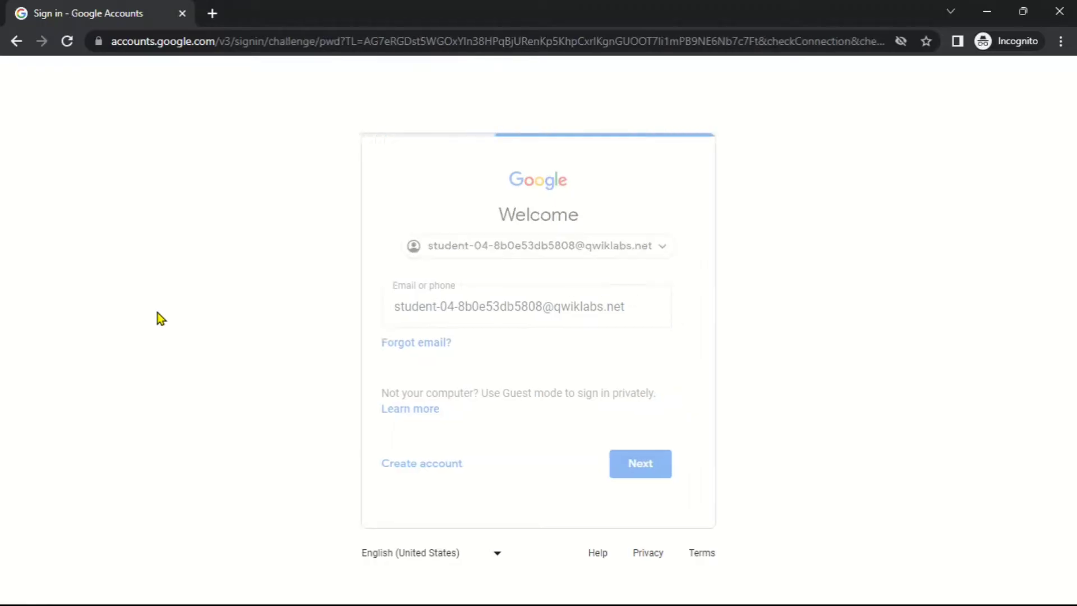
pyautogui.hotkey('ctrl', 'v')
pyautogui.press('Return')
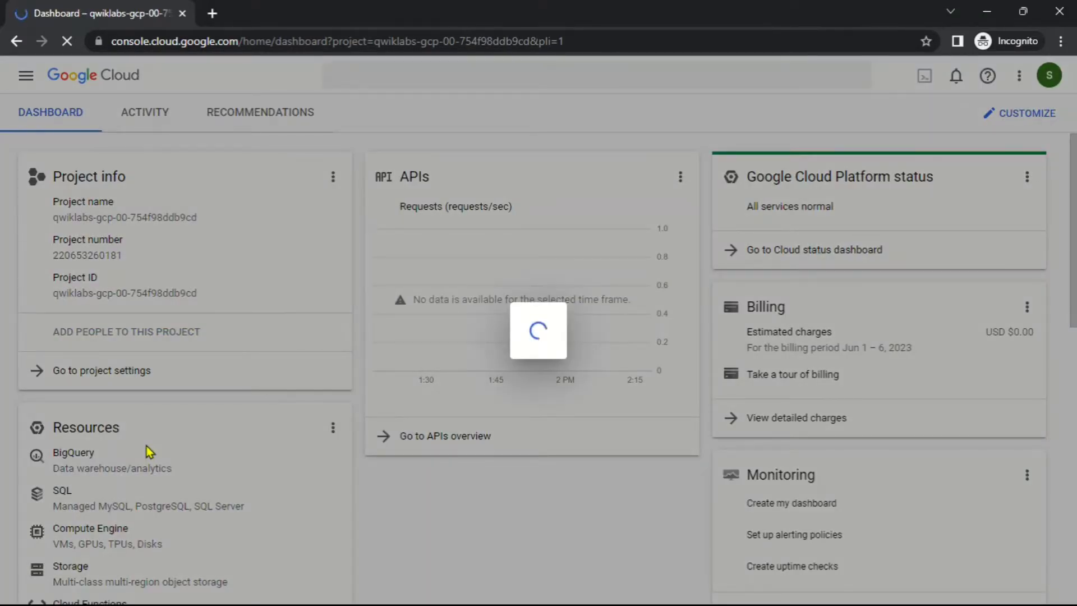
pyautogui.click(343, 432)
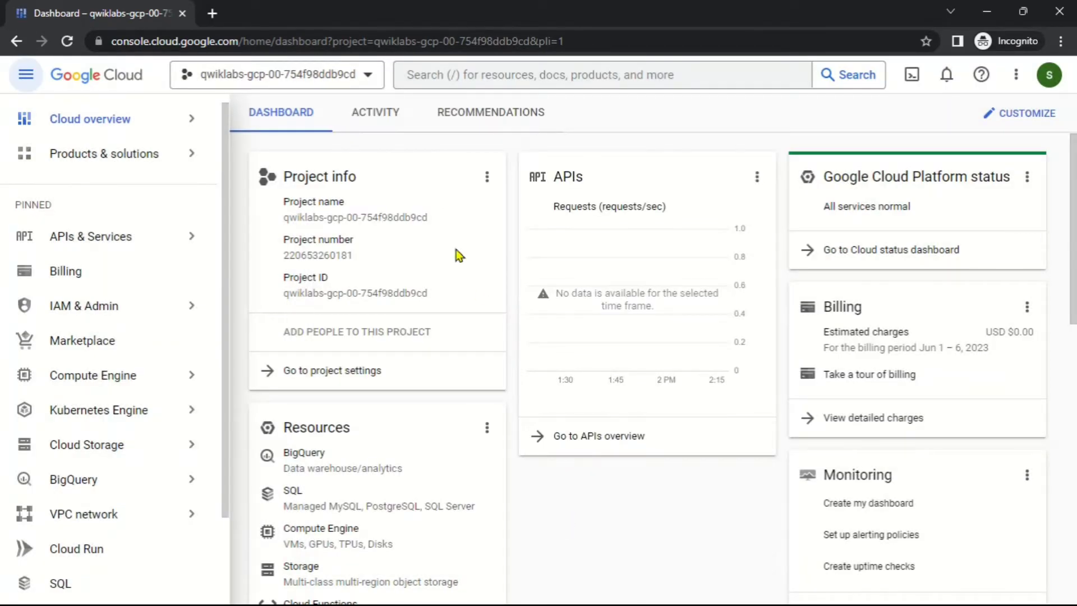
# Step: Copy the API name from the lab instructions and search the Google Cloud console for Cloud Dataplex API
pyautogui.click(448, 75)
pyautogui.hotkey('alt', 'Tab')
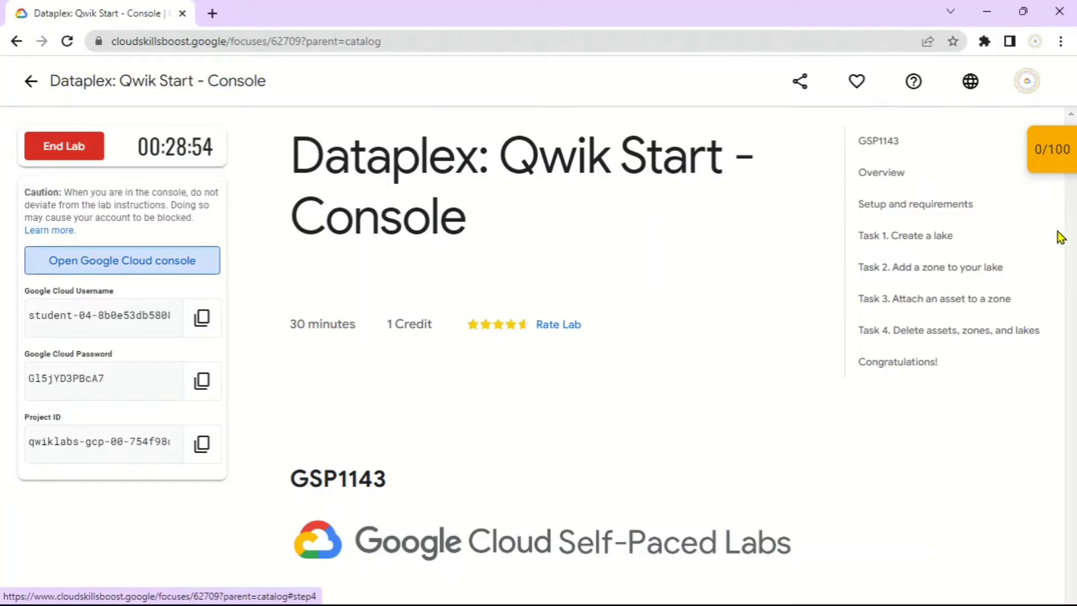
pyautogui.click(917, 237)
pyautogui.scroll(5, 614, 315)
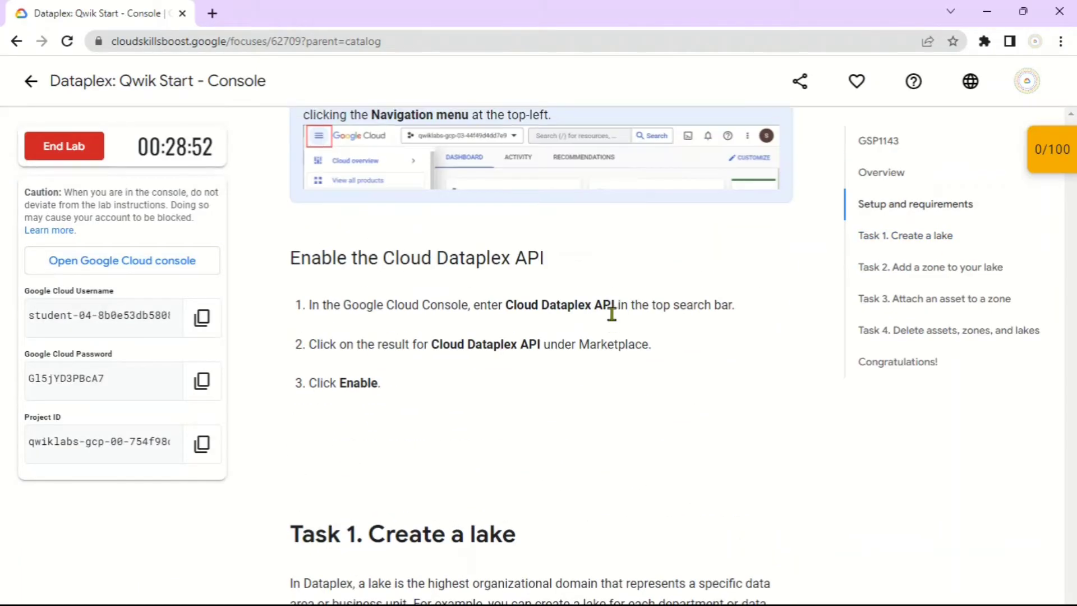
pyautogui.moveTo(507, 307); pyautogui.dragTo(615, 309)
pyautogui.hotkey('ctrl', 'c')
pyautogui.hotkey('alt', 'Tab')
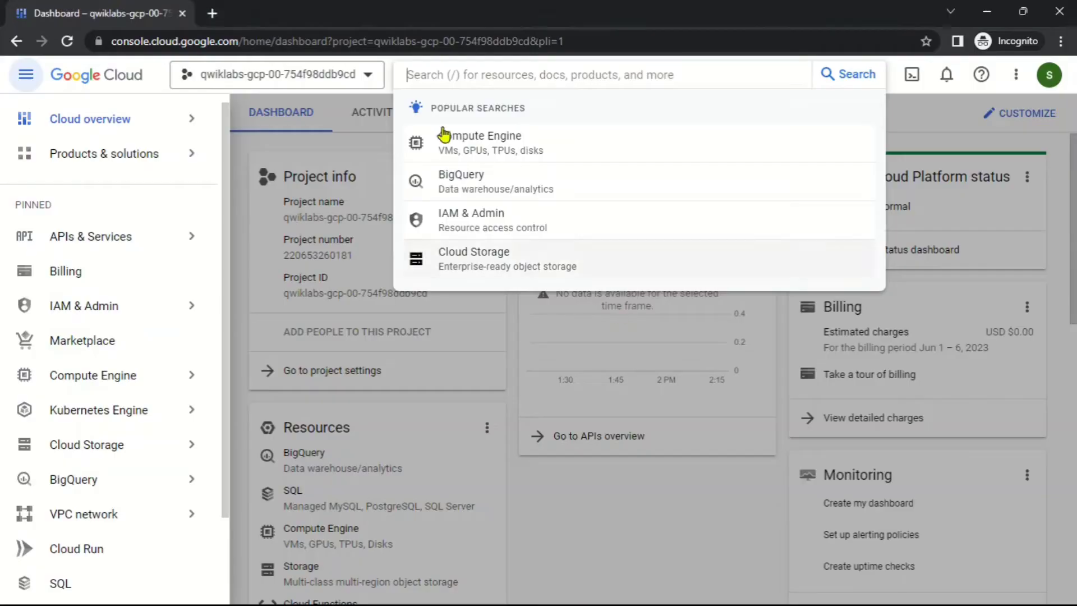
pyautogui.hotkey('ctrl', 'v')
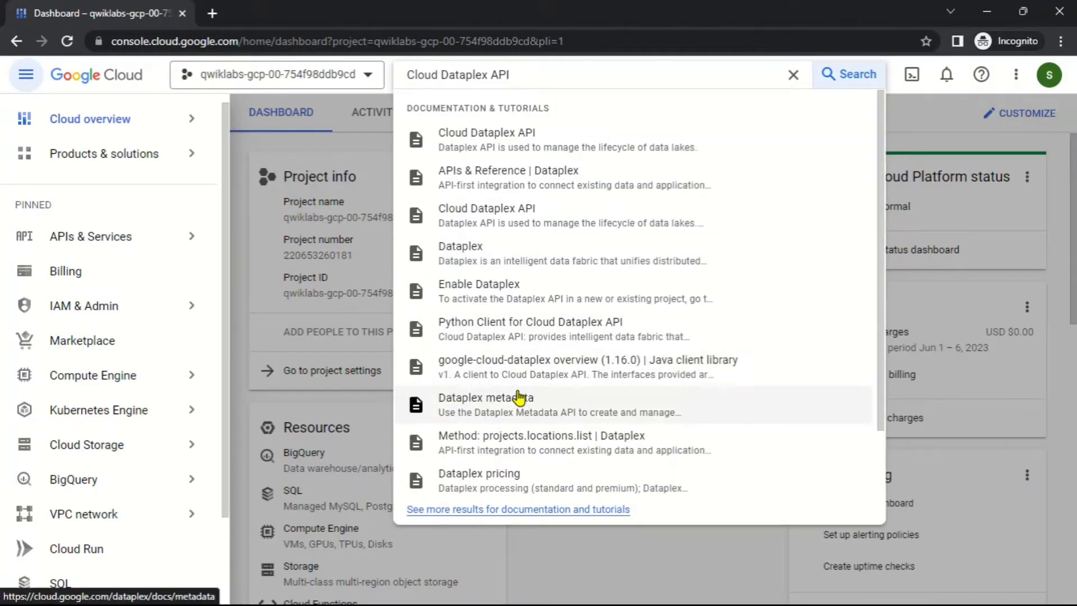
# Step: Open the Marketplace result for Cloud Dataplex API in a new browser tab and enable the API
pyautogui.scroll(-2, 457, 399)
pyautogui.rightClick(463, 459)
pyautogui.click(513, 332)
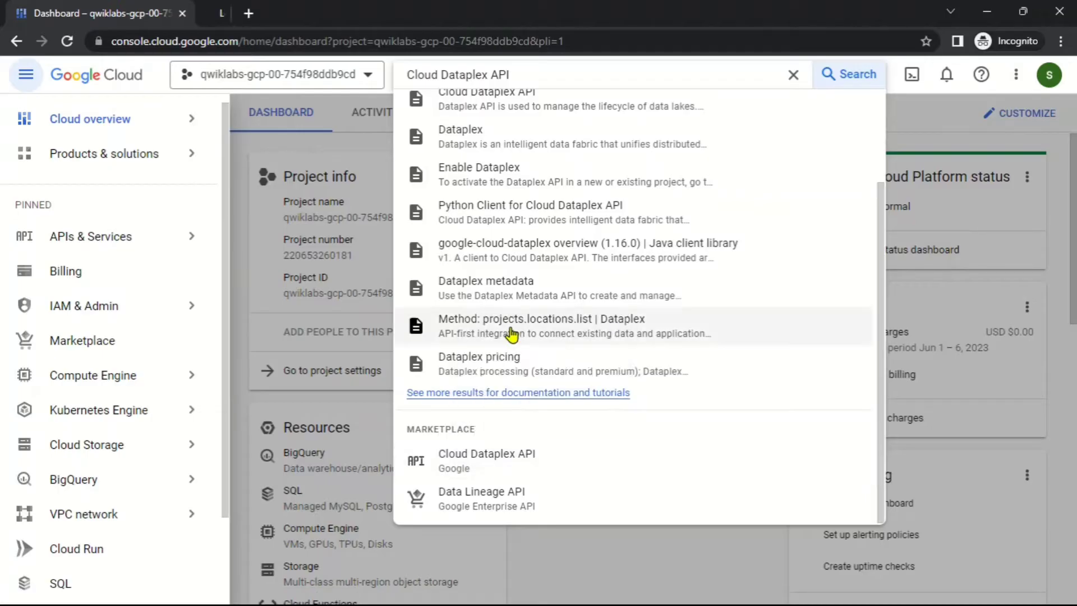
pyautogui.click(794, 79)
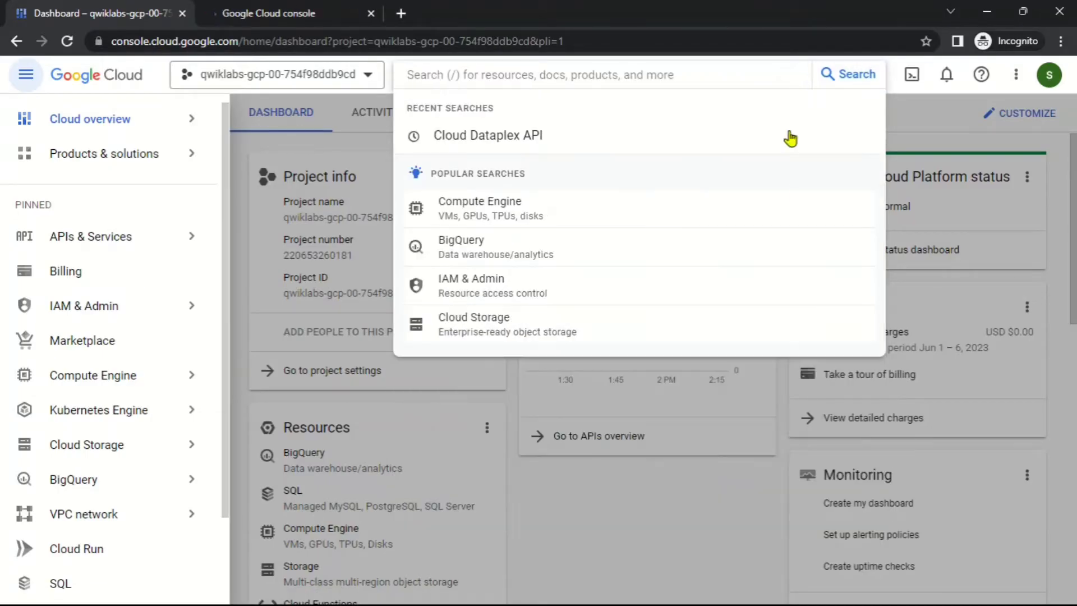
pyautogui.click(945, 276)
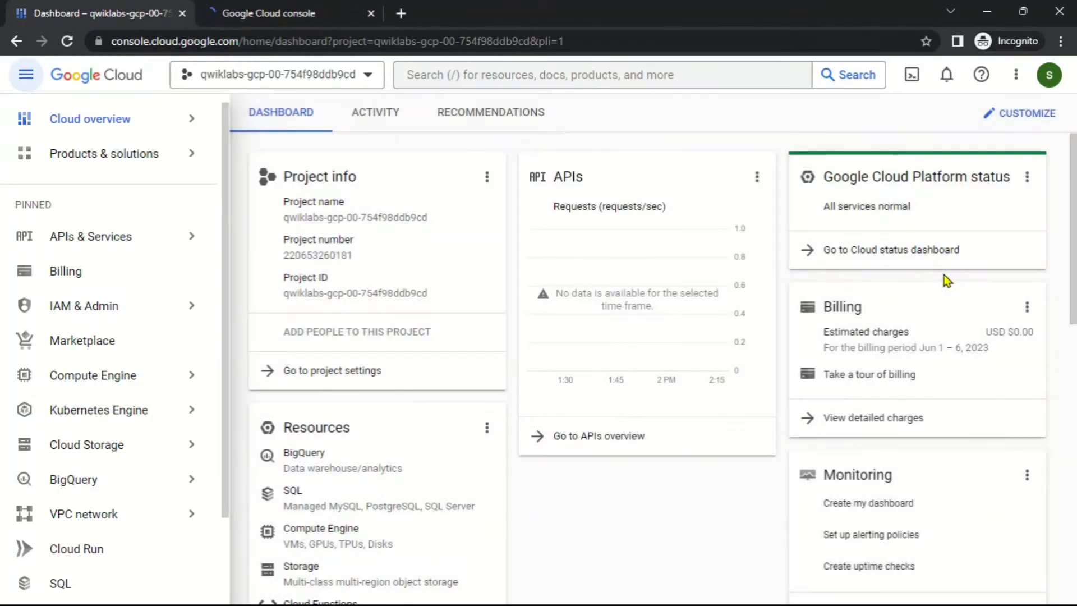
pyautogui.click(258, 14)
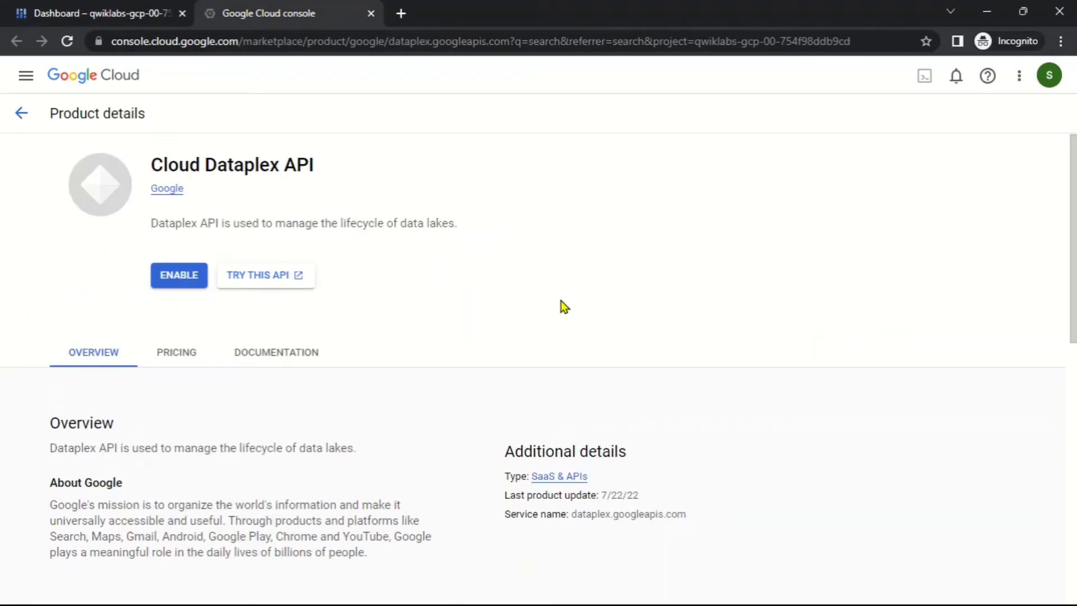
pyautogui.click(191, 277)
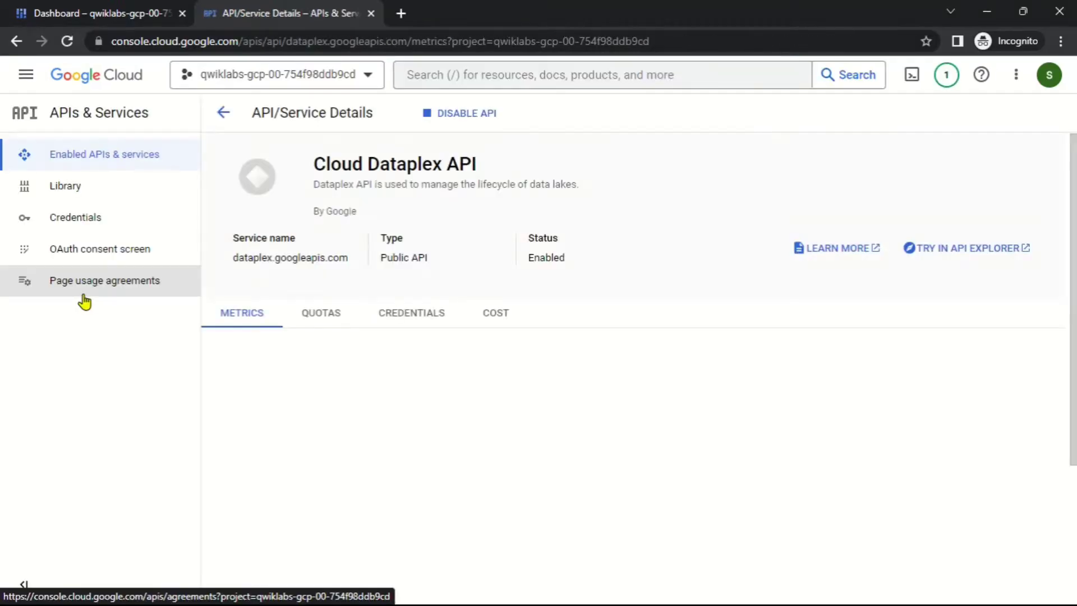
# Step: Search the console for DATAPLEX from the dashboard, open the Dataplex product page and close the API details page
pyautogui.click(95, 8)
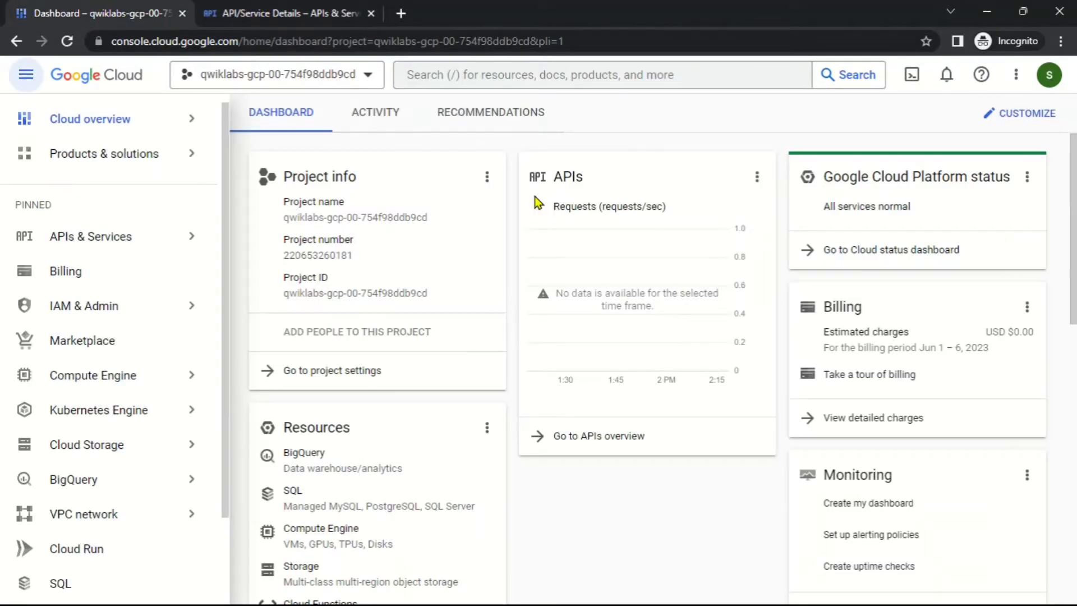
pyautogui.click(519, 69)
pyautogui.write('DATAPLEX')
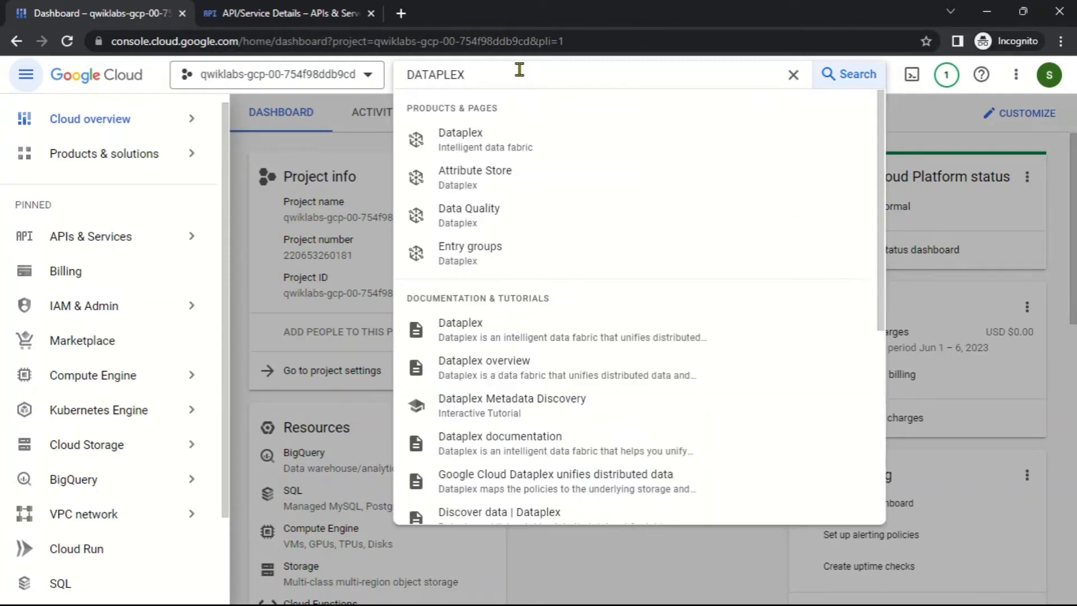
pyautogui.click(505, 146)
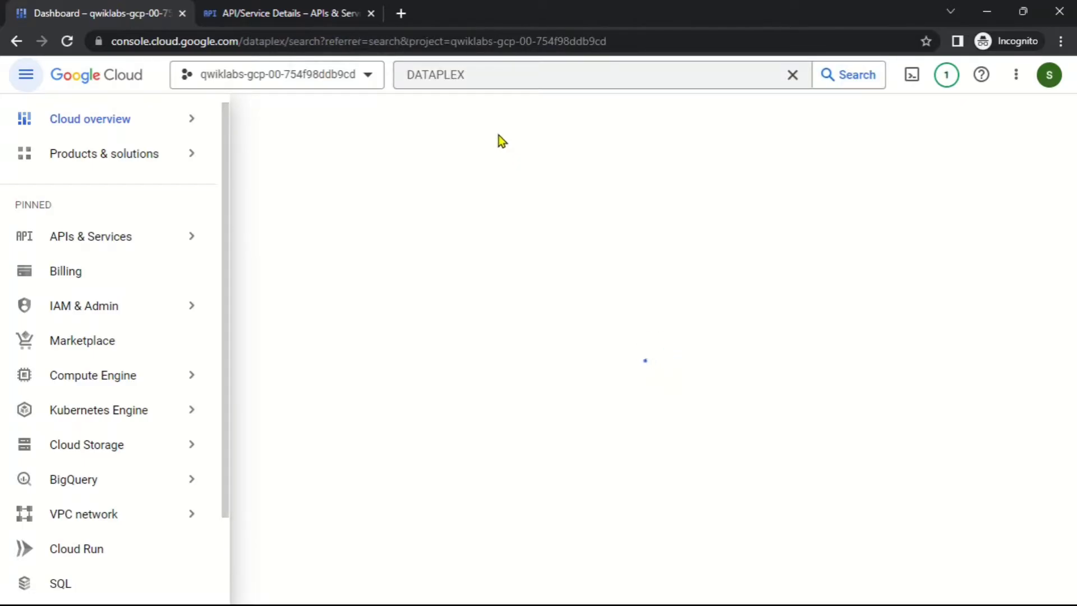
pyautogui.click(372, 14)
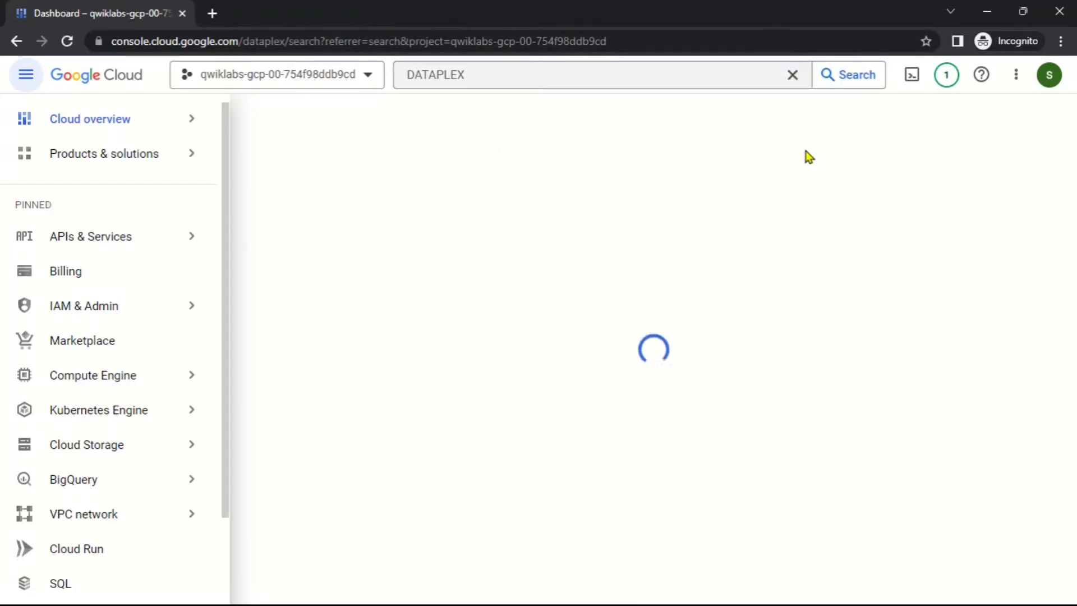
pyautogui.click(798, 80)
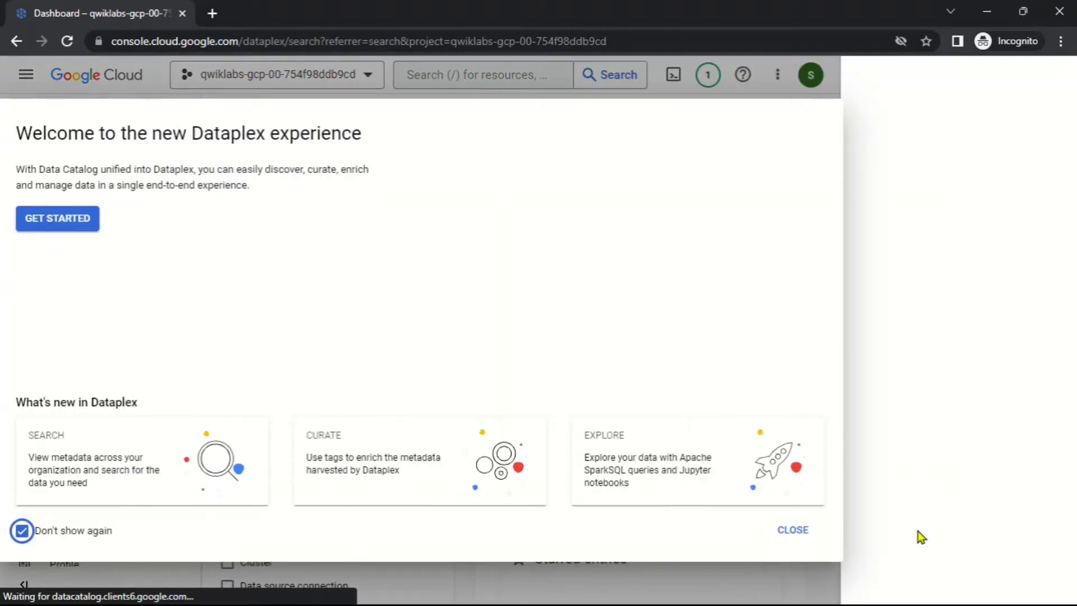
# Step: Dismiss the Dataplex welcome dialog and open the Manage page for lakes
pyautogui.press('space')
pyautogui.click(794, 530)
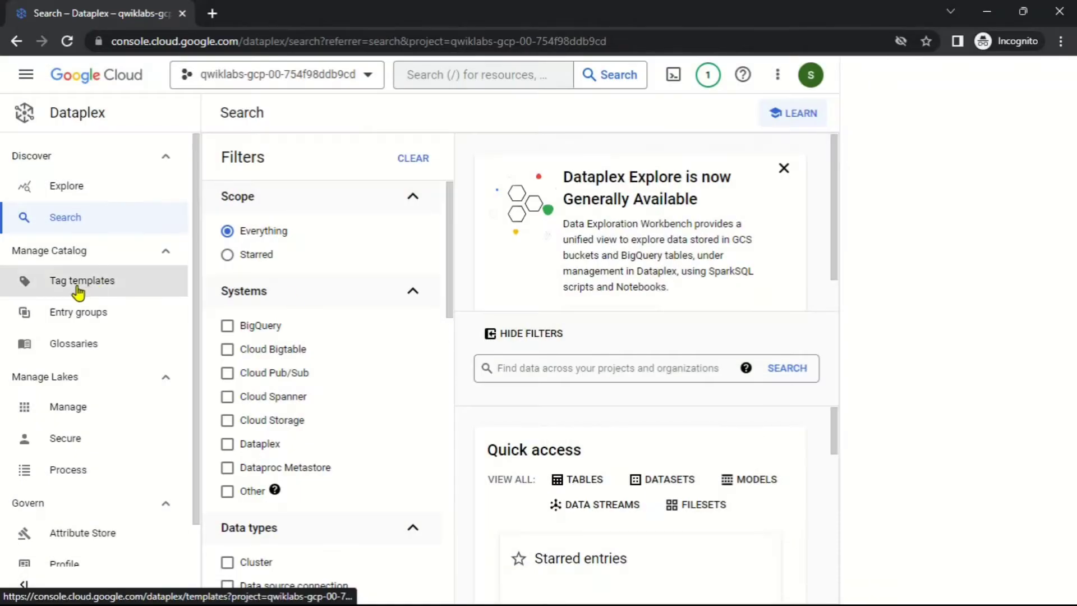
pyautogui.click(56, 408)
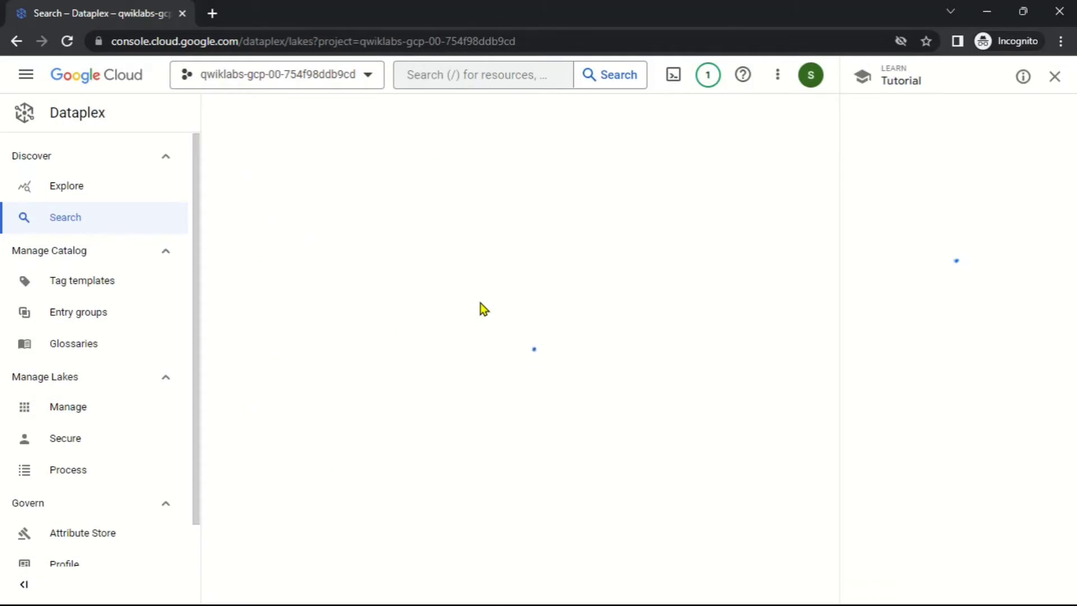
pyautogui.click(1055, 76)
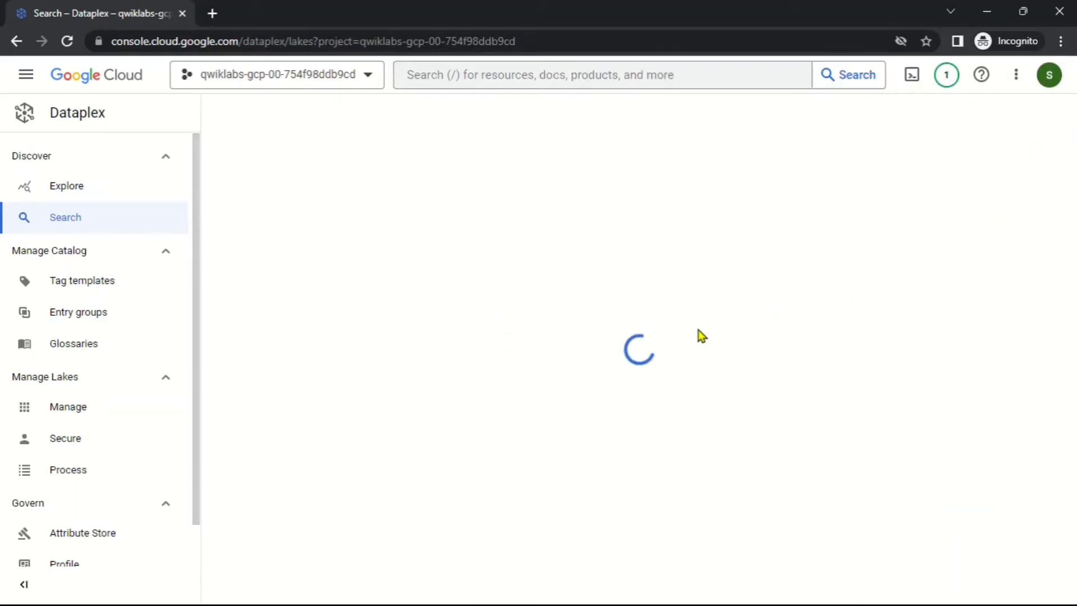
# Step: Check the Task 1 lab instructions, then start creating a new lake with the tutorial closed
pyautogui.hotkey('alt', 'Tab')
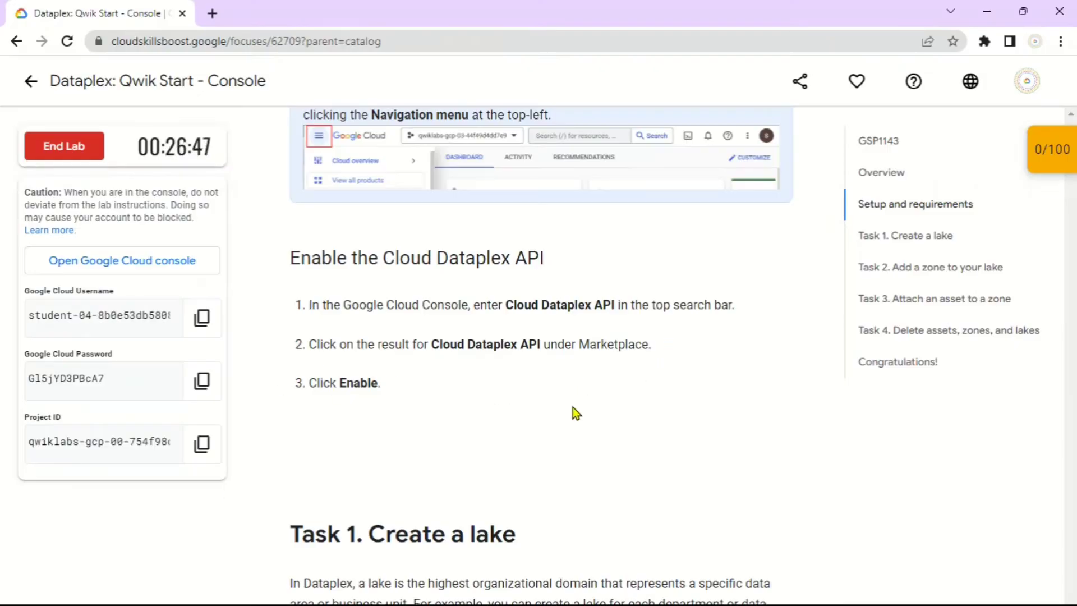
pyautogui.scroll(-10, 573, 407)
pyautogui.scroll(2, 481, 315)
pyautogui.hotkey('alt', 'Tab')
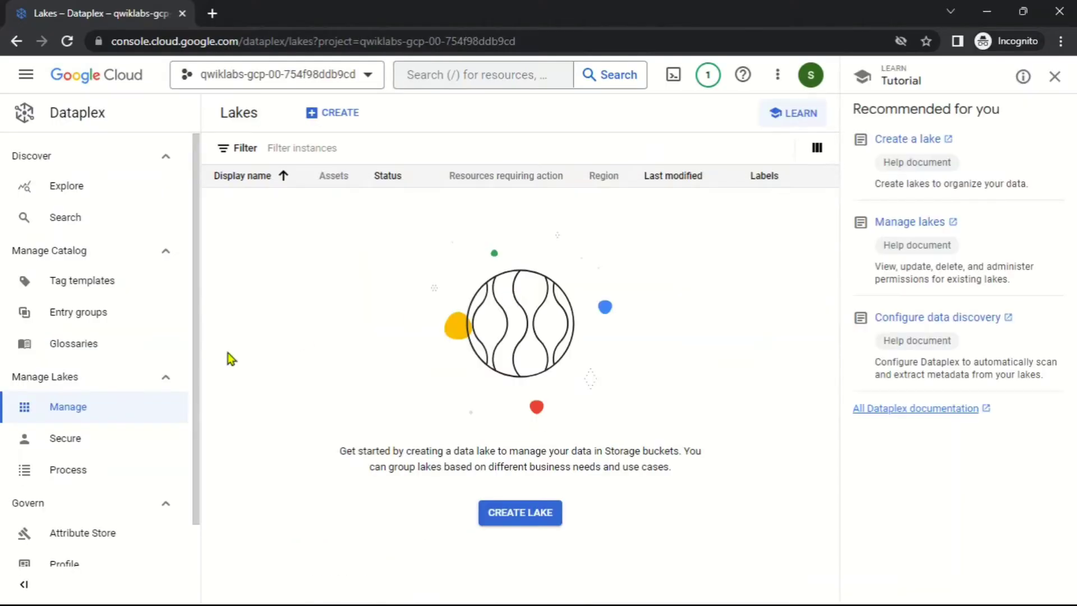
pyautogui.click(504, 514)
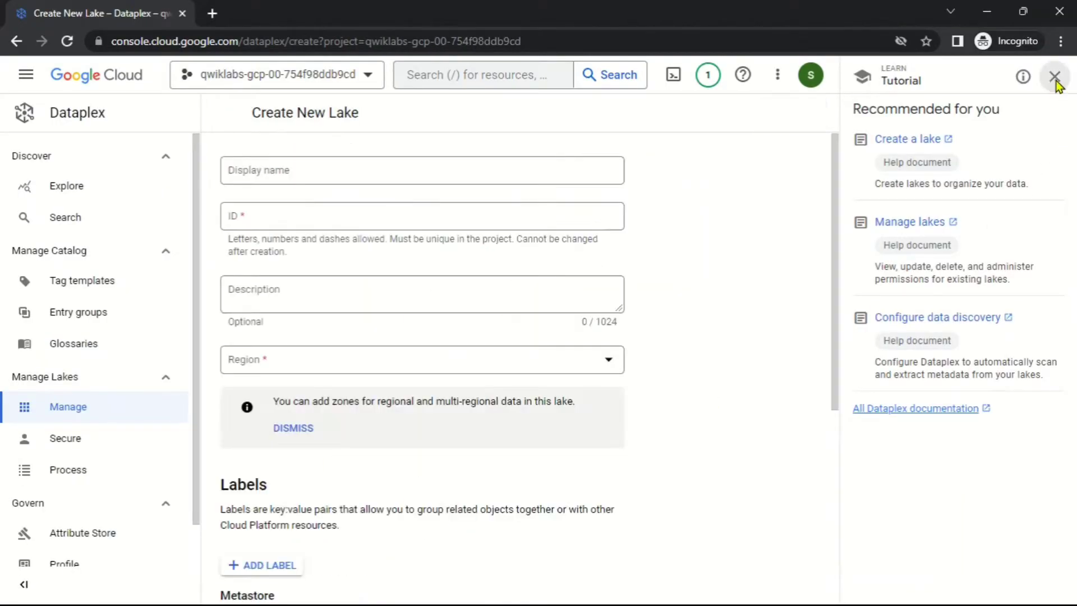
pyautogui.click(1054, 76)
# Step: Set the new lake's display name to sensors, as given in the lab instructions
pyautogui.click(247, 174)
pyautogui.hotkey('alt', 'Tab')
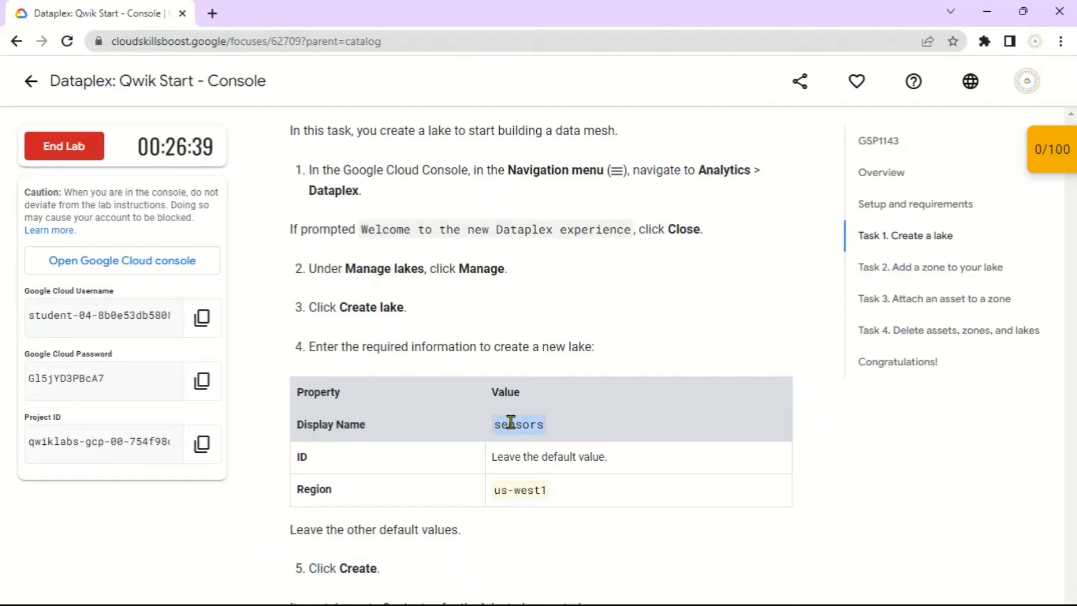
pyautogui.hotkey('alt', 'Tab')
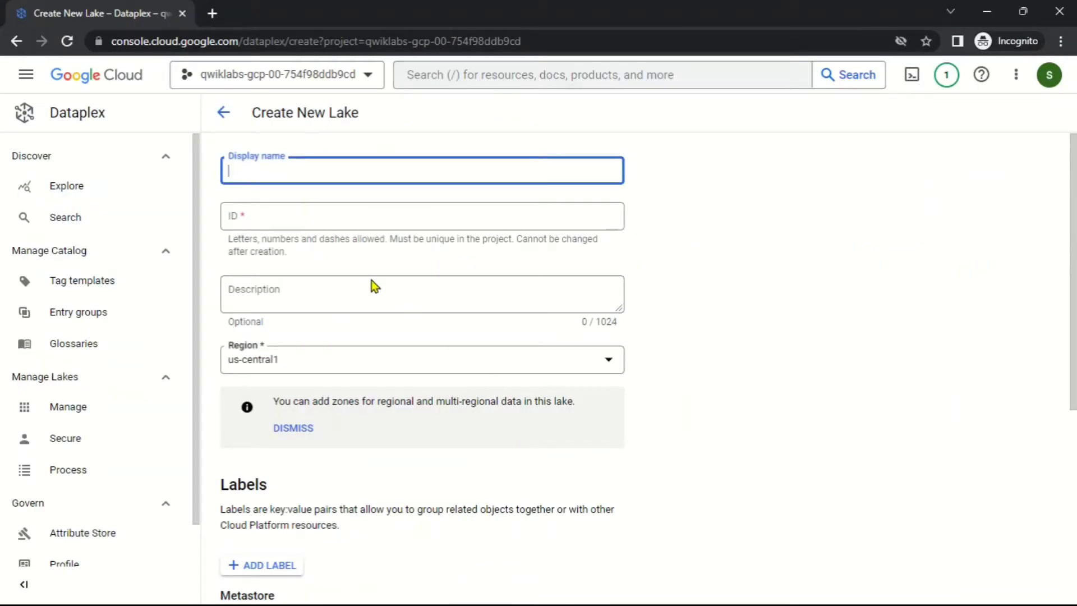
pyautogui.write('sensors')
# Step: Look up the required region in the lab instructions and set the lake's region to us-west1
pyautogui.hotkey('alt', 'Tab')
pyautogui.scroll(-1, 533, 407)
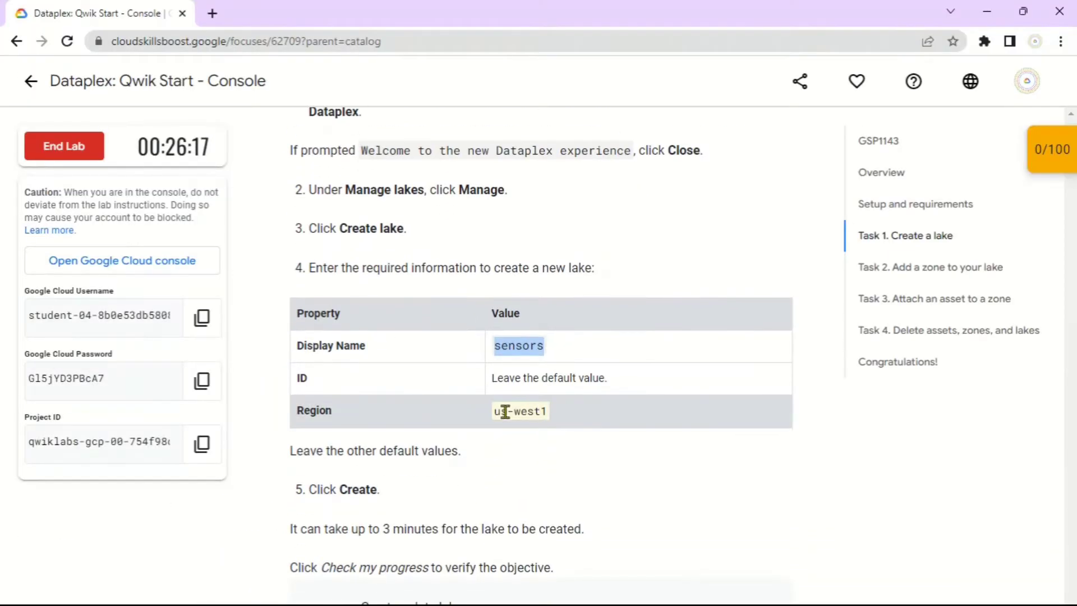
pyautogui.hotkey('alt', 'Tab')
pyautogui.click(314, 366)
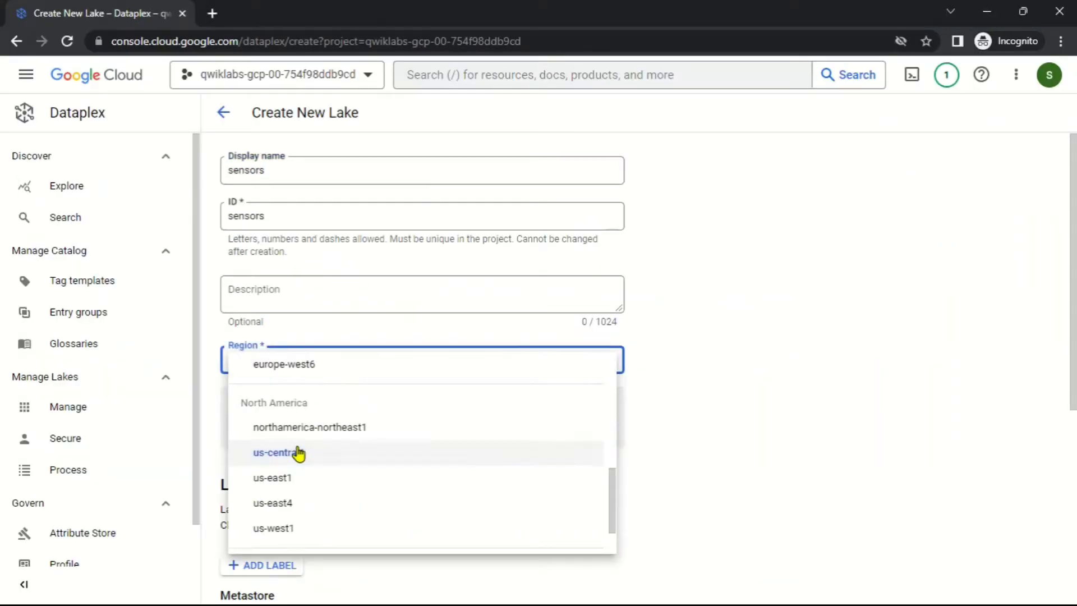
pyautogui.scroll(-1, 320, 477)
pyautogui.click(287, 470)
# Step: Check the remaining Task 1 instructions and create the lake with the other settings left at their defaults
pyautogui.hotkey('alt', 'Tab')
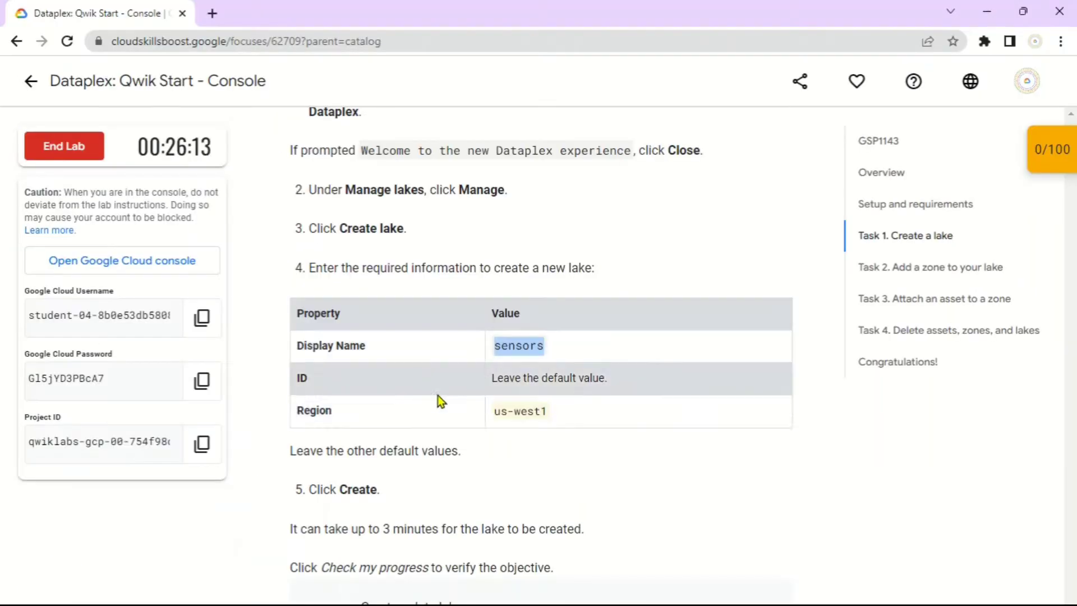
pyautogui.scroll(-3, 432, 393)
pyautogui.hotkey('alt', 'Tab')
pyautogui.scroll(-1, 424, 460)
pyautogui.scroll(-5, 425, 460)
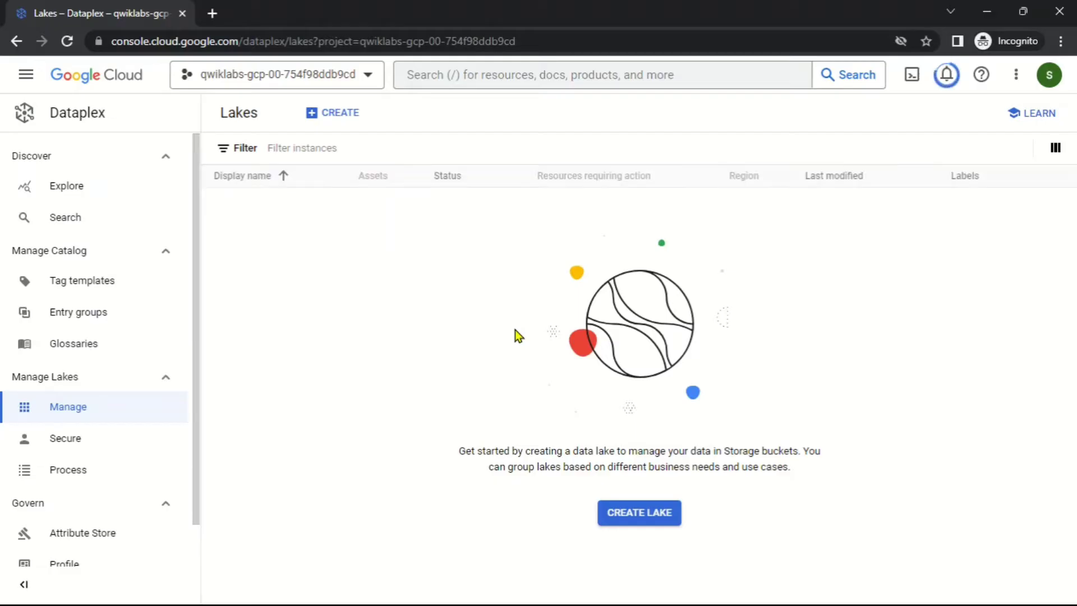
# Step: Review the Task 2 zone instructions in the lab guide and open the sensors lake in Dataplex
pyautogui.hotkey('alt', 'Tab')
pyautogui.scroll(-8, 523, 364)
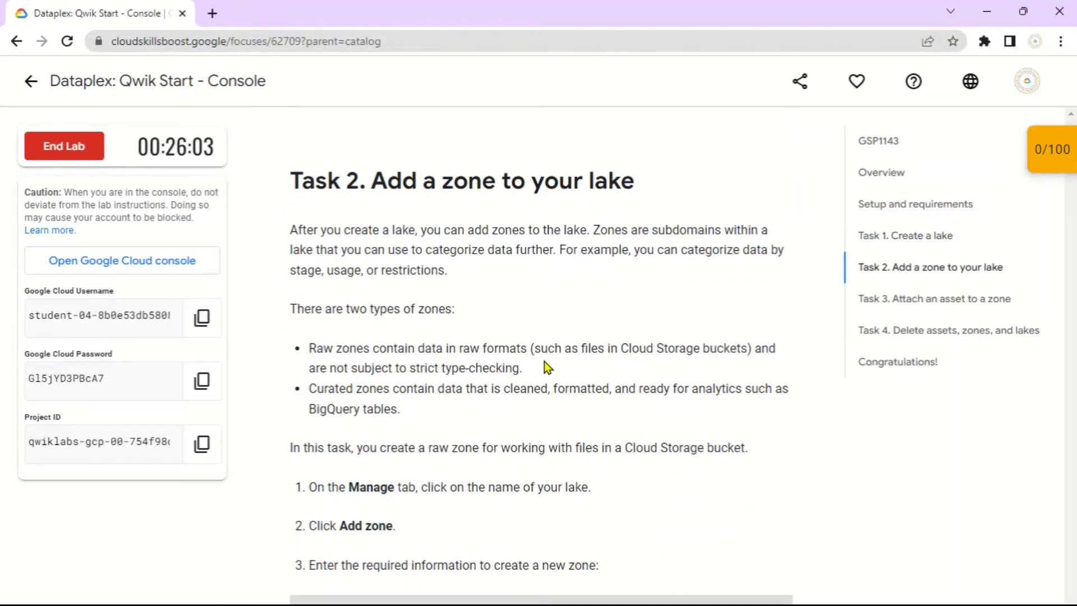
pyautogui.scroll(-1, 503, 342)
pyautogui.scroll(-4, 488, 359)
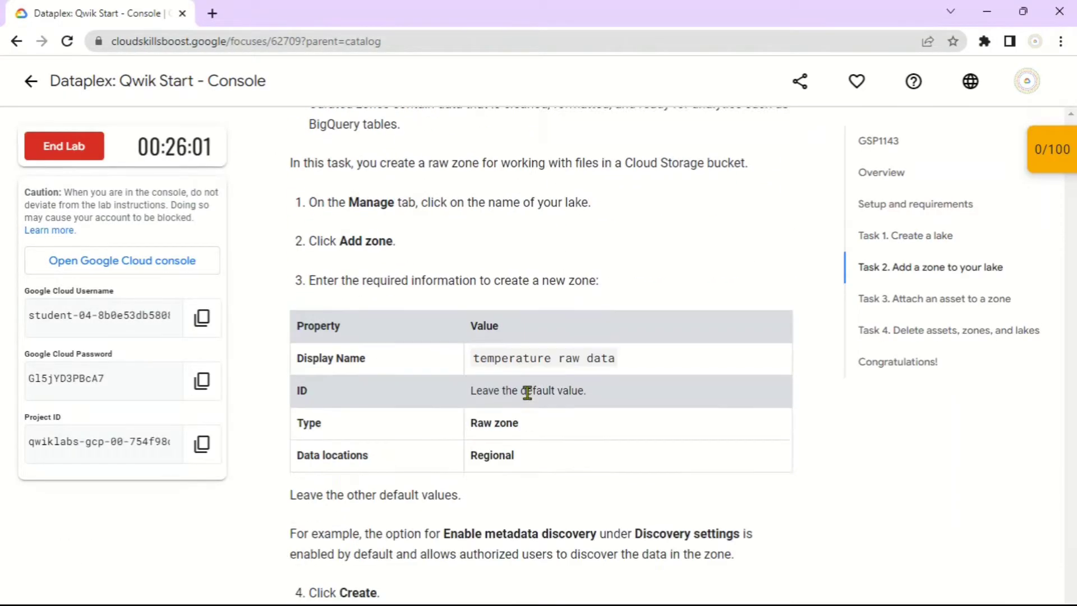
pyautogui.hotkey('alt', 'Tab')
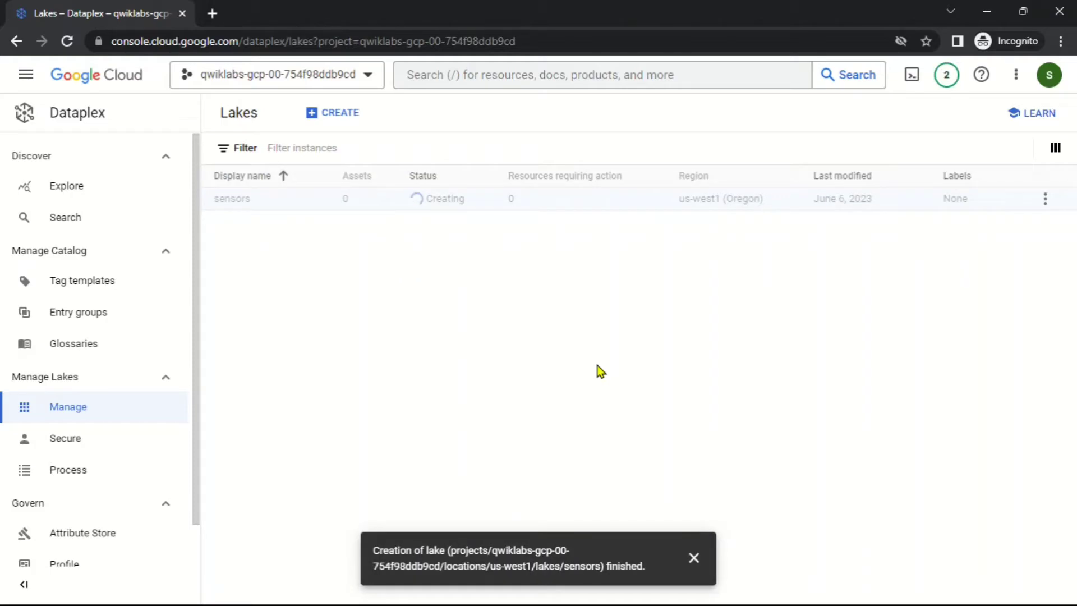
pyautogui.click(694, 558)
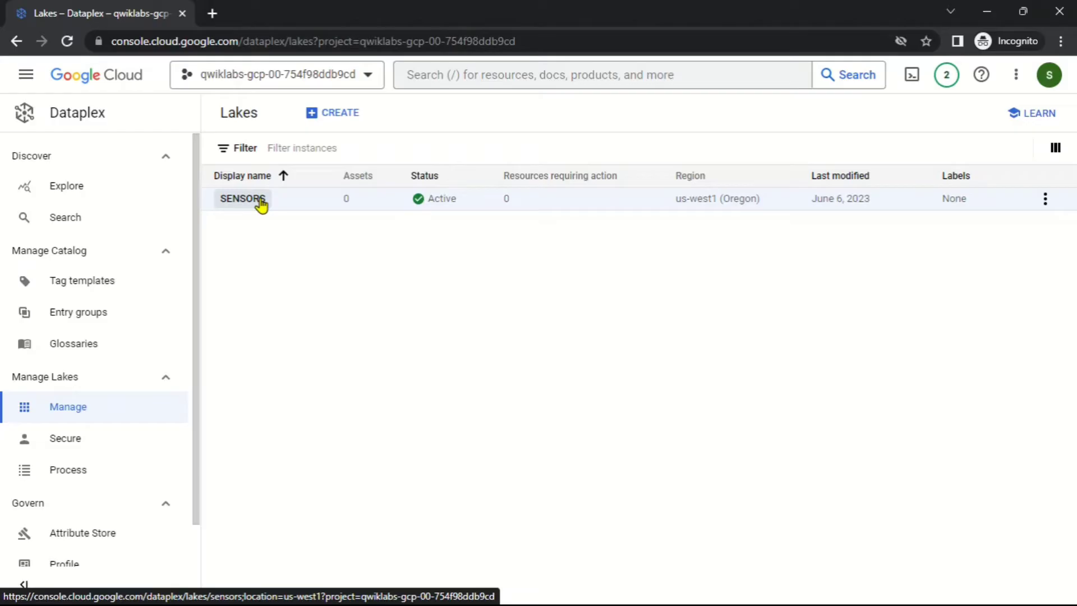
pyautogui.click(260, 201)
pyautogui.hotkey('alt', 'Tab')
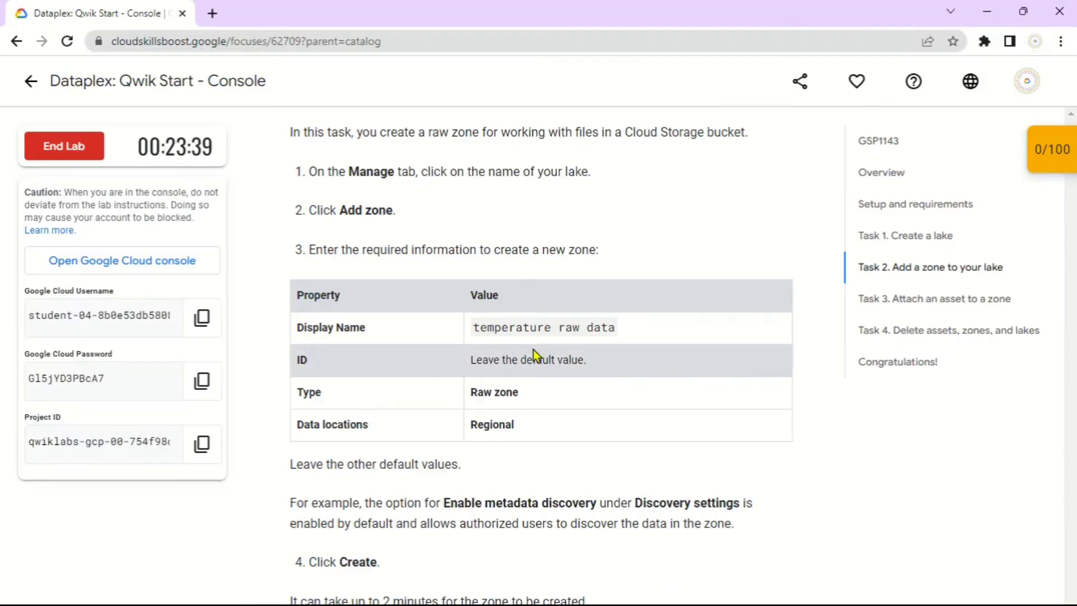
# Step: Create a raw zone named temperature raw data in the sensors lake, keeping the Regional (us-west1) data location and other defaults
pyautogui.moveTo(472, 328); pyautogui.dragTo(598, 330)
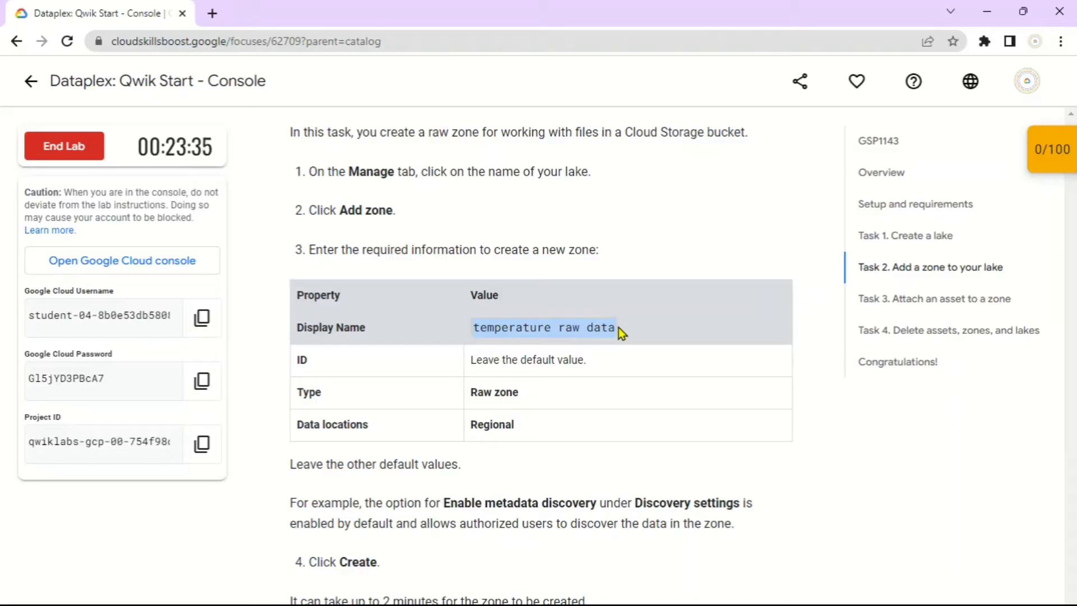
pyautogui.hotkey('alt', 'Tab')
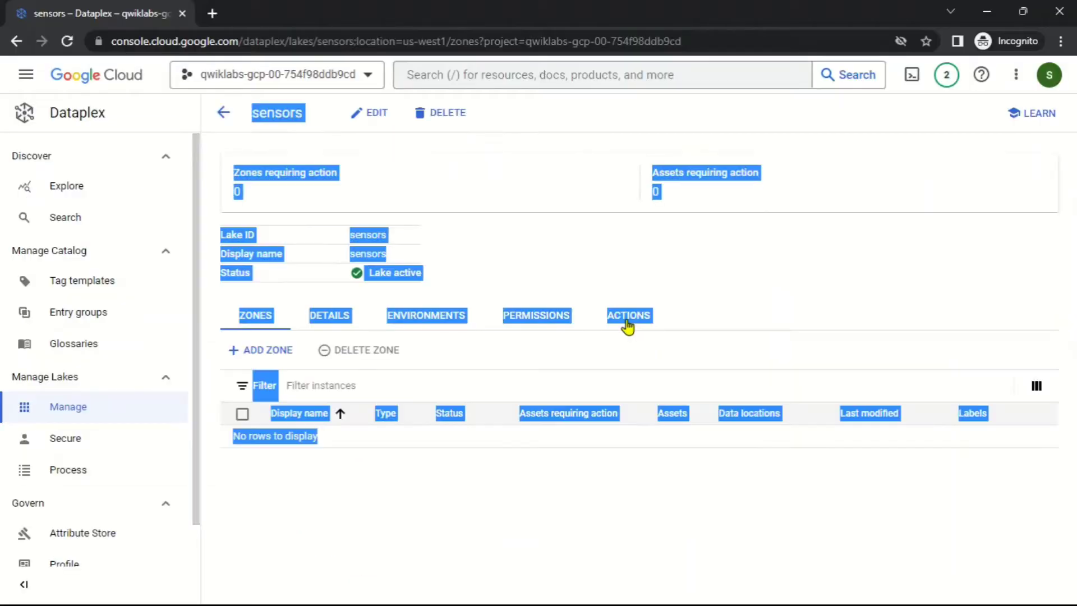
pyautogui.click(305, 477)
pyautogui.click(268, 350)
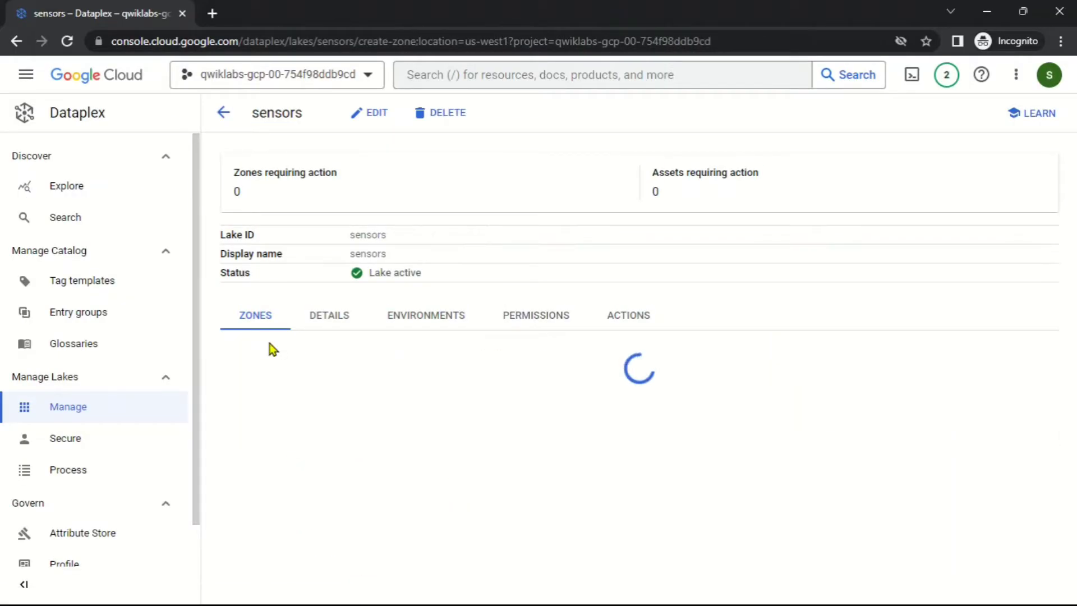
pyautogui.click(332, 167)
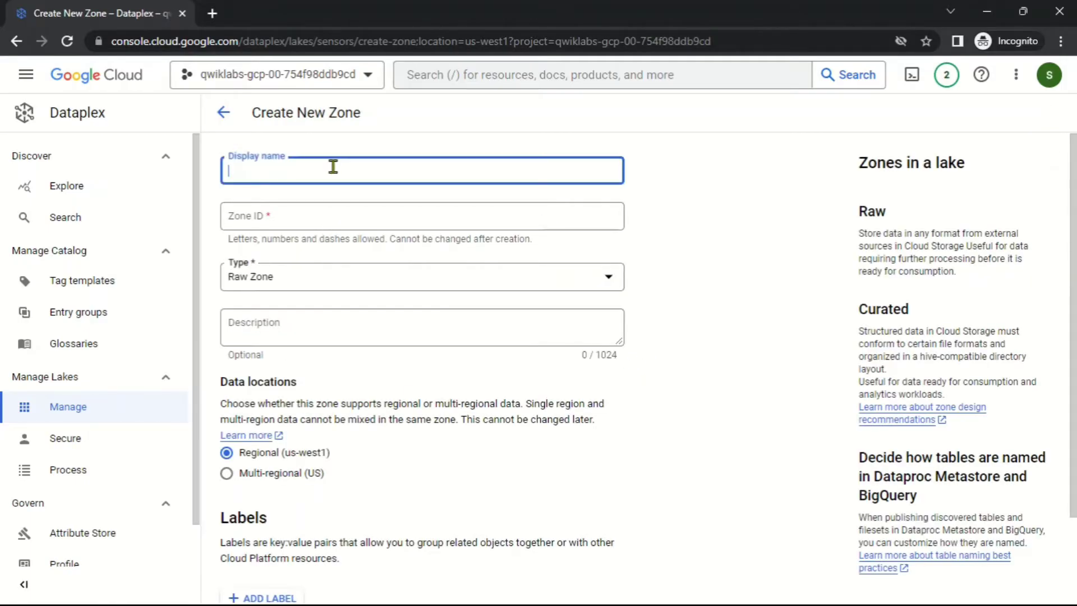
pyautogui.write('temperature raw data')
pyautogui.scroll(-2, 349, 356)
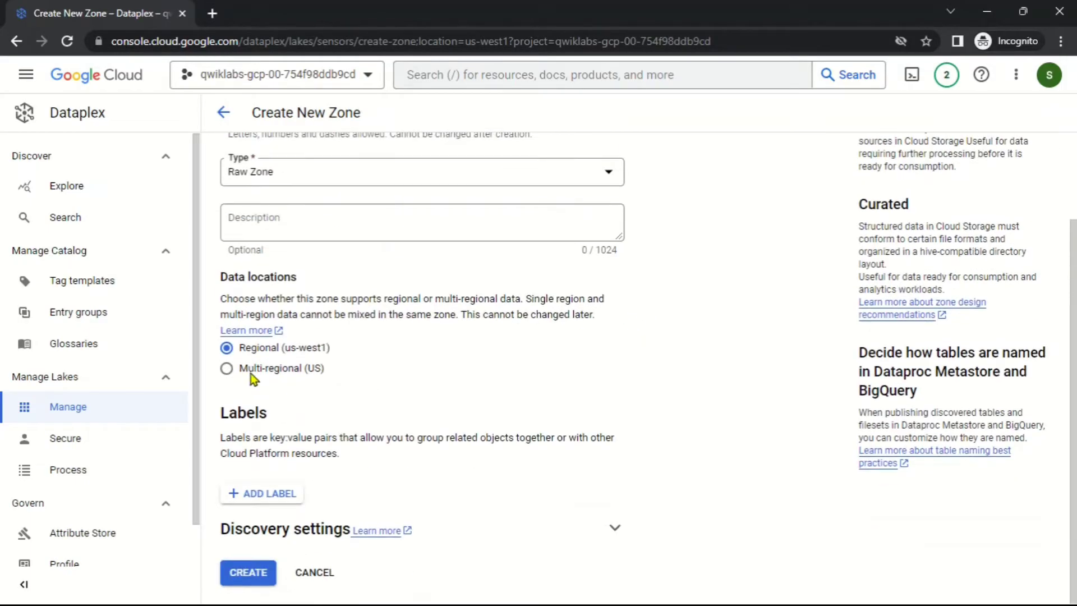
pyautogui.click(251, 573)
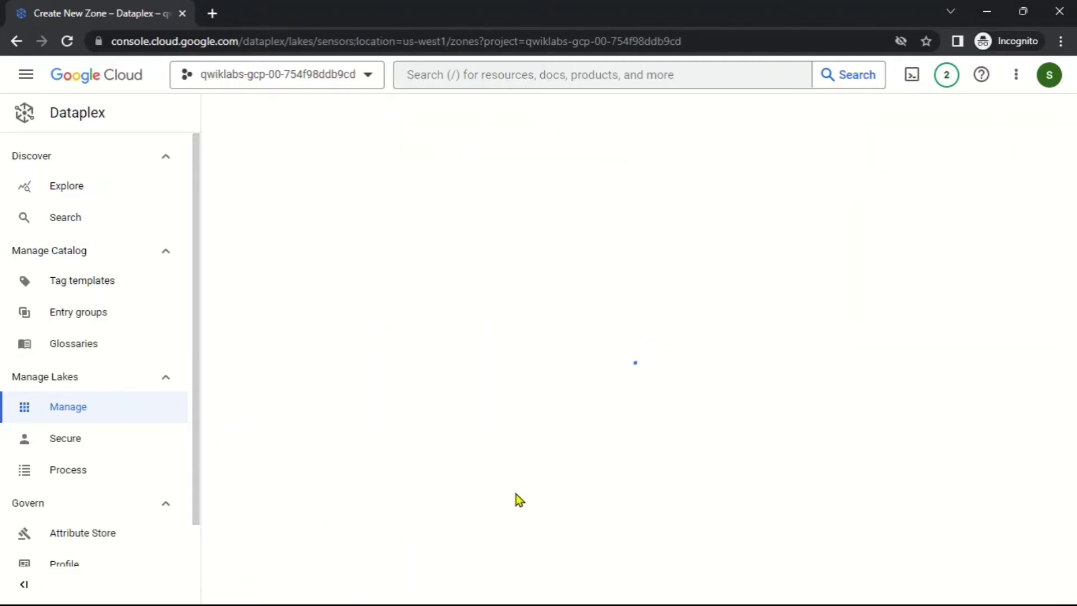
# Step: Review the Task 3 instructions in the lab guide and start adding assets to the temperature raw data zone
pyautogui.hotkey('alt', 'Tab')
pyautogui.scroll(-4, 617, 393)
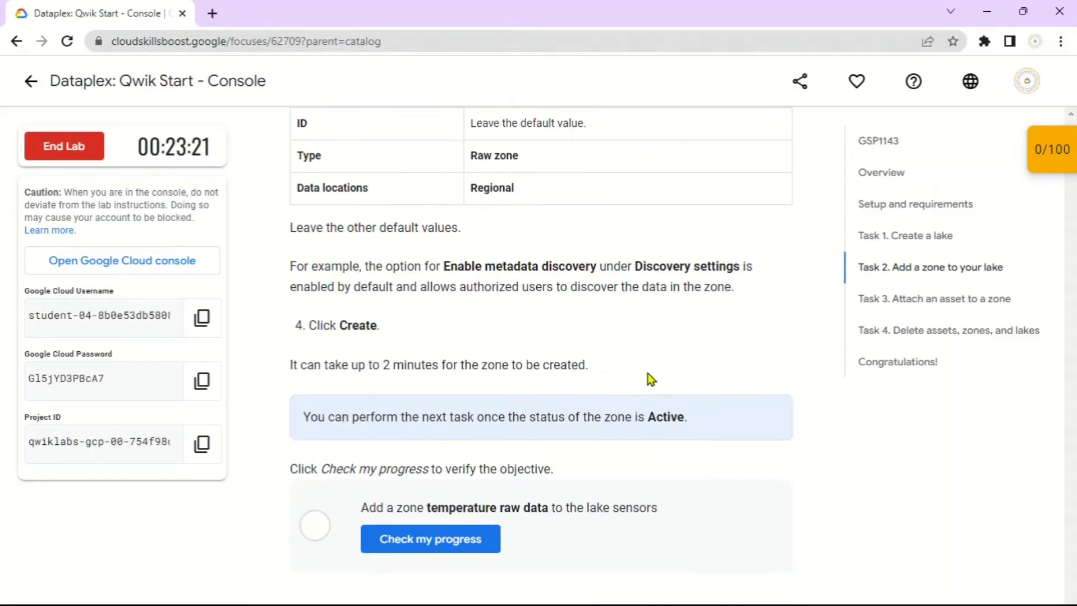
pyautogui.scroll(-3, 497, 315)
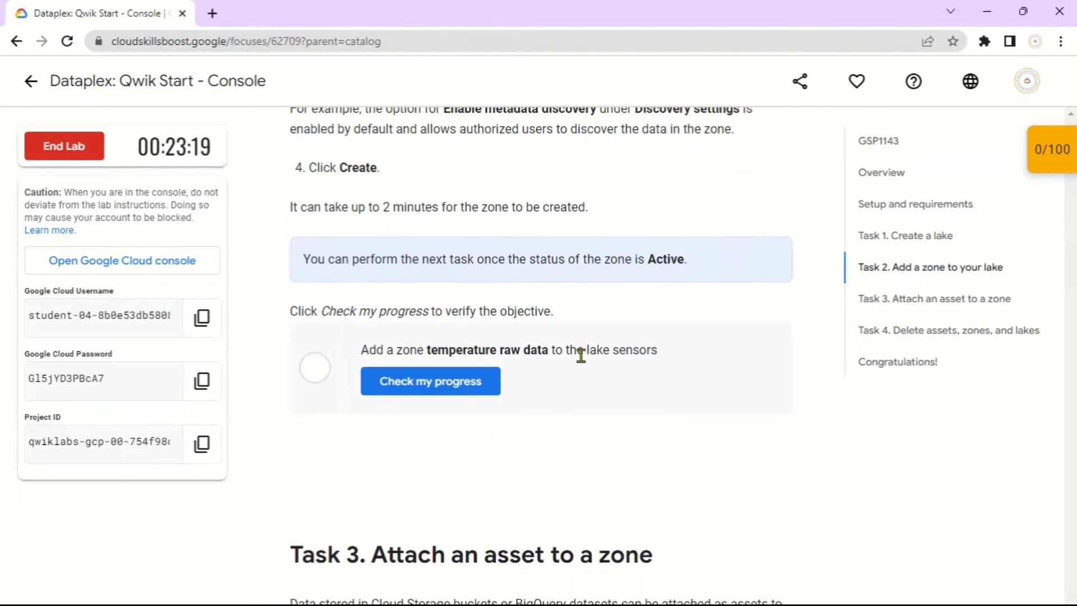
pyautogui.scroll(-5, 512, 377)
pyautogui.scroll(-4, 572, 348)
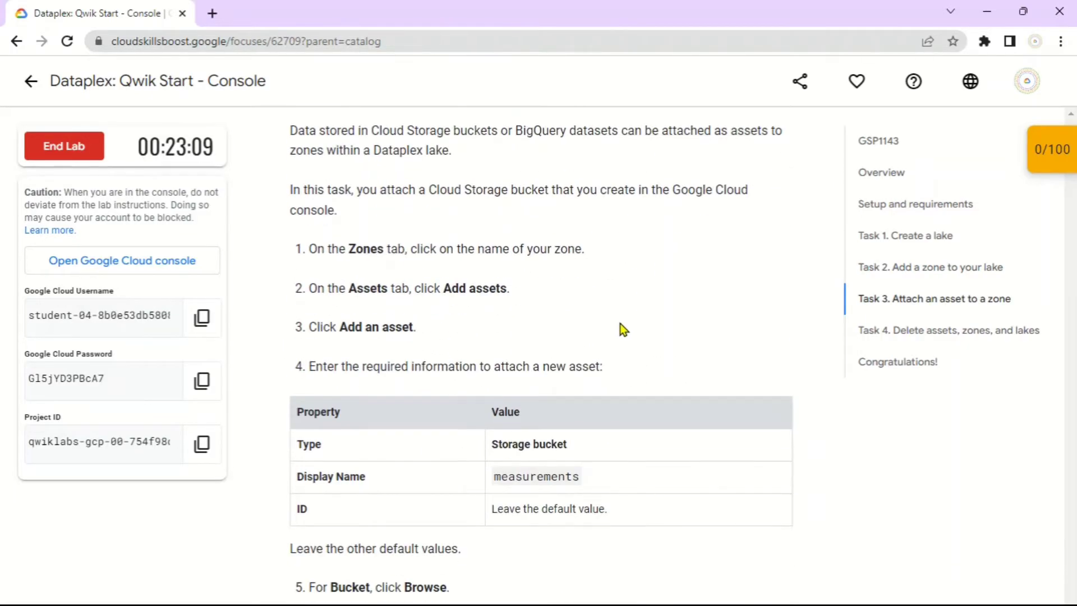
pyautogui.hotkey('alt', 'Tab')
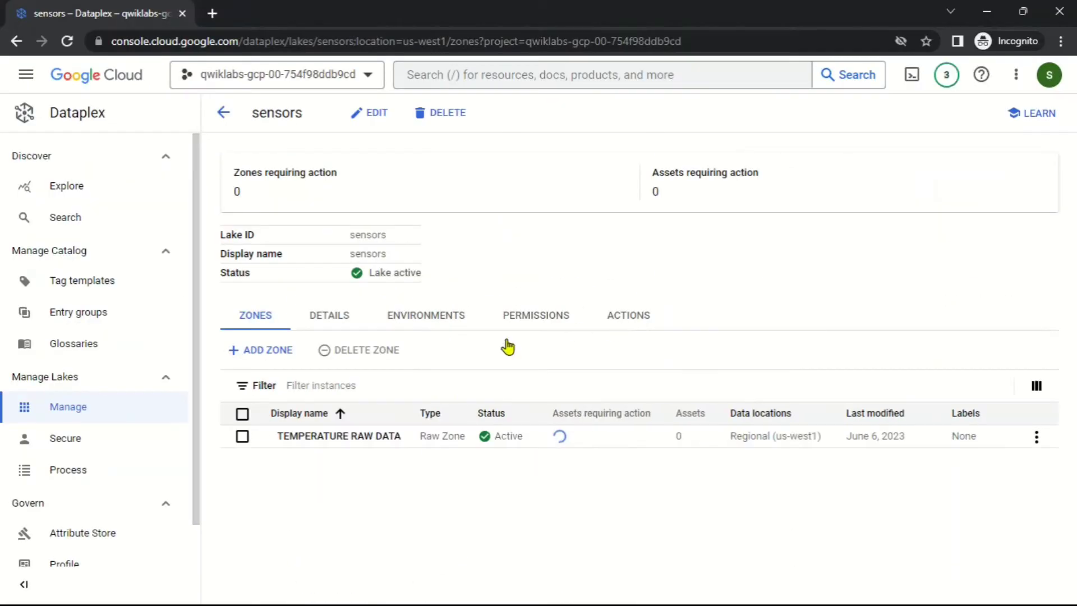
pyautogui.click(308, 437)
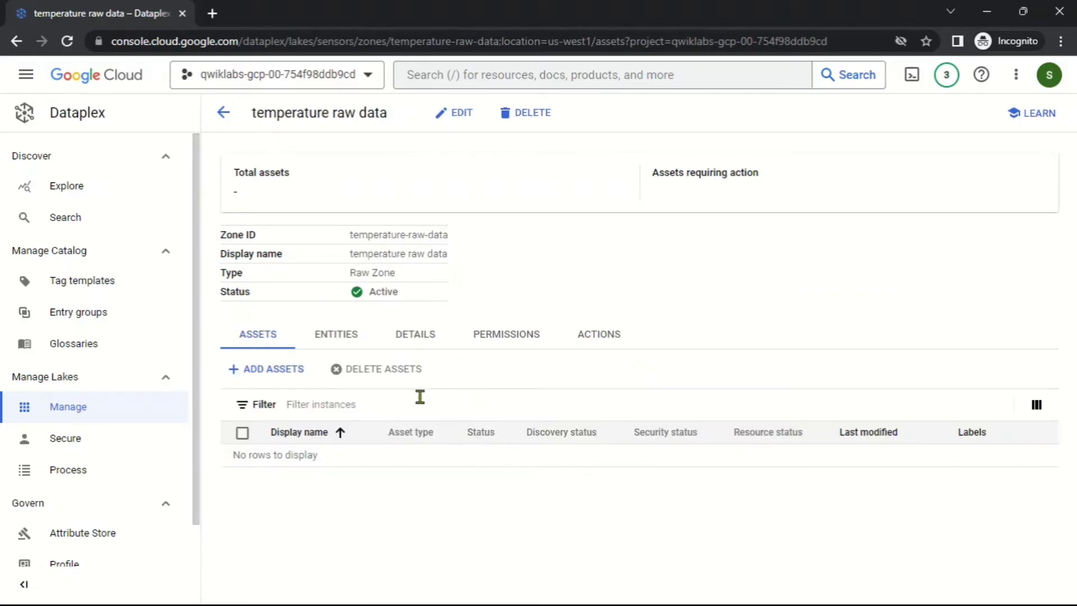
pyautogui.click(264, 370)
# Step: Add a new asset of type Storage bucket with the display name measurements, as given in the lab guide
pyautogui.hotkey('alt', 'Tab')
pyautogui.scroll(-3, 578, 381)
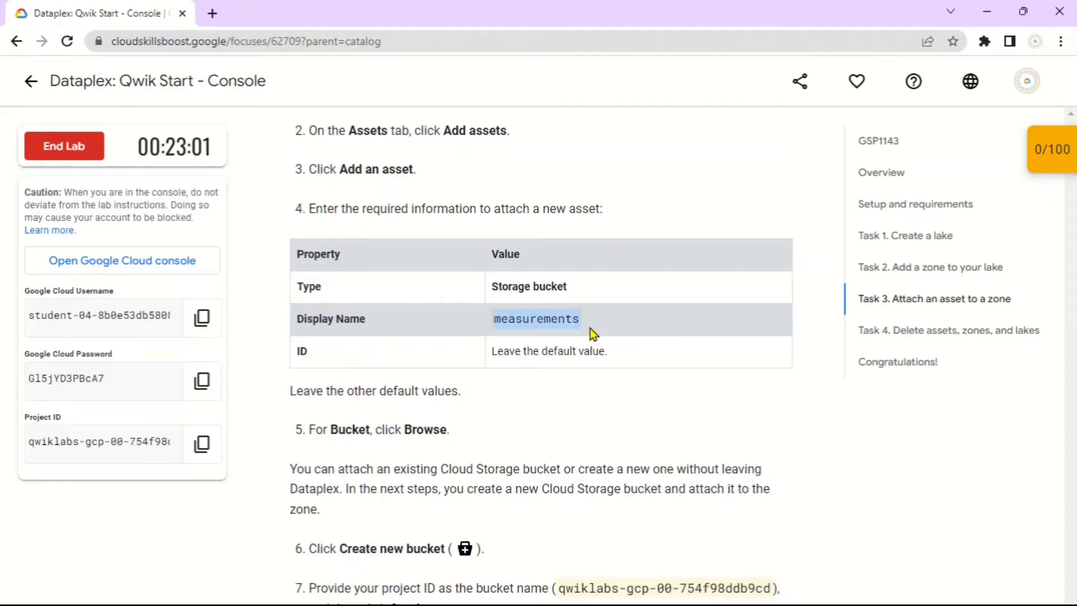
pyautogui.hotkey('alt', 'Tab')
pyautogui.click(584, 197)
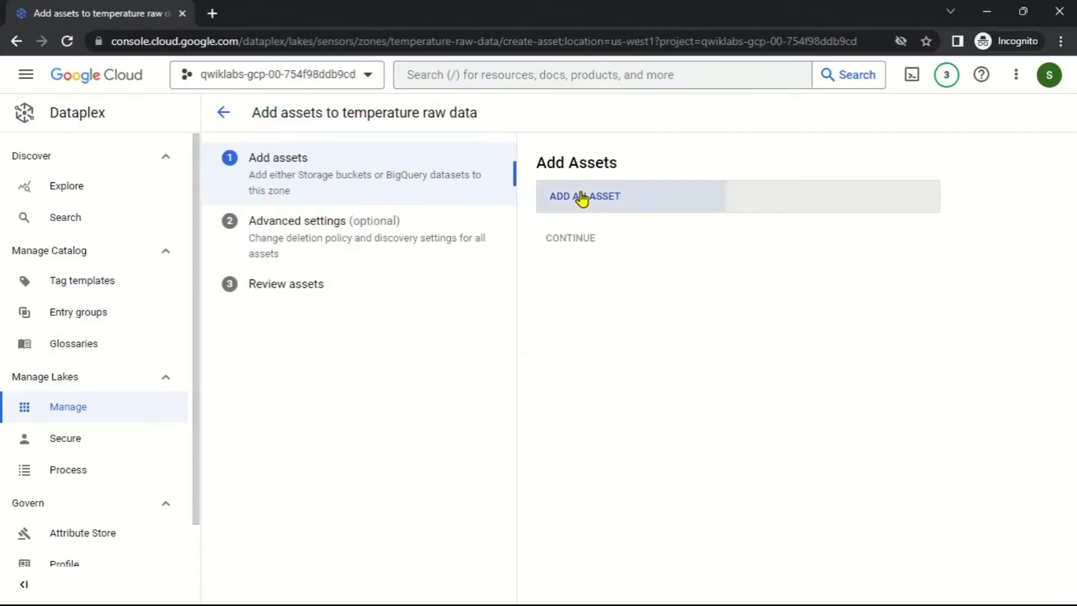
pyautogui.click(584, 258)
pyautogui.click(594, 297)
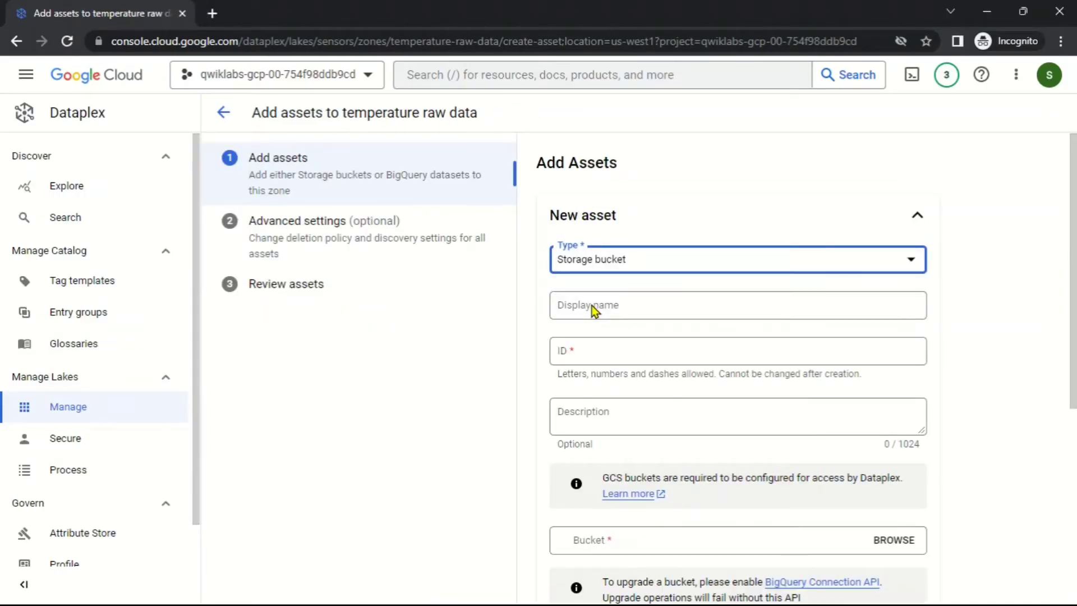
pyautogui.click(595, 309)
pyautogui.write('measurements')
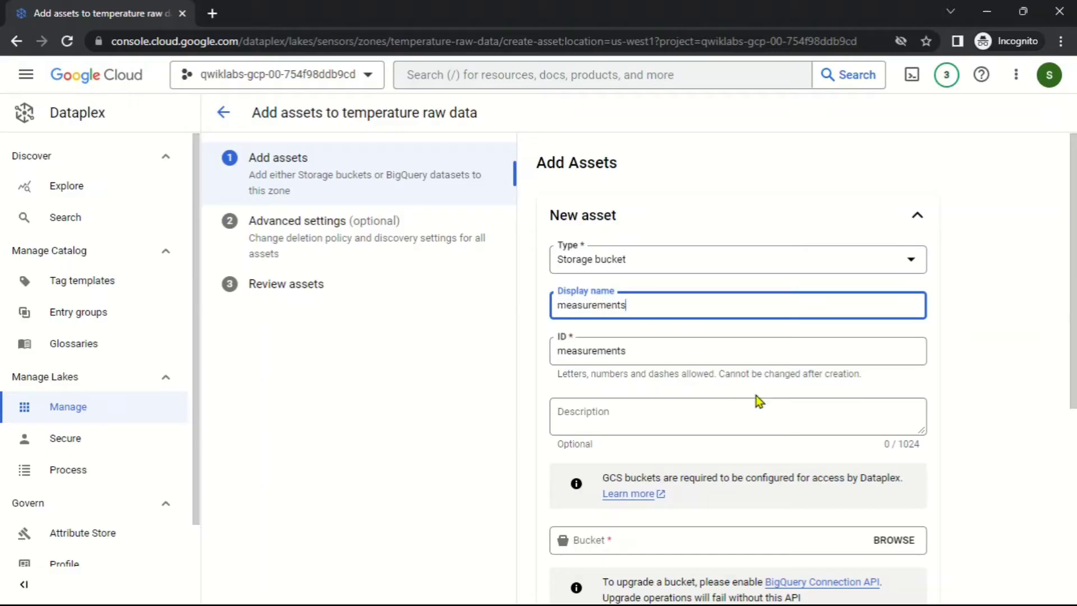
# Step: Browse for the asset's bucket and start a new bucket named with the project ID copied from the lab guide
pyautogui.click(901, 537)
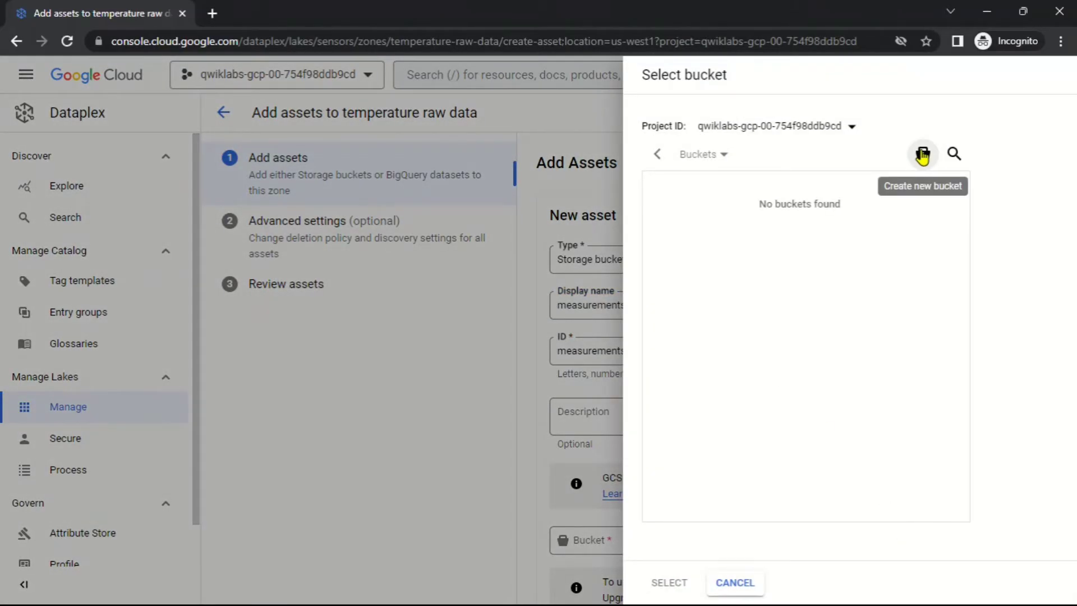
pyautogui.hotkey('alt', 'Tab')
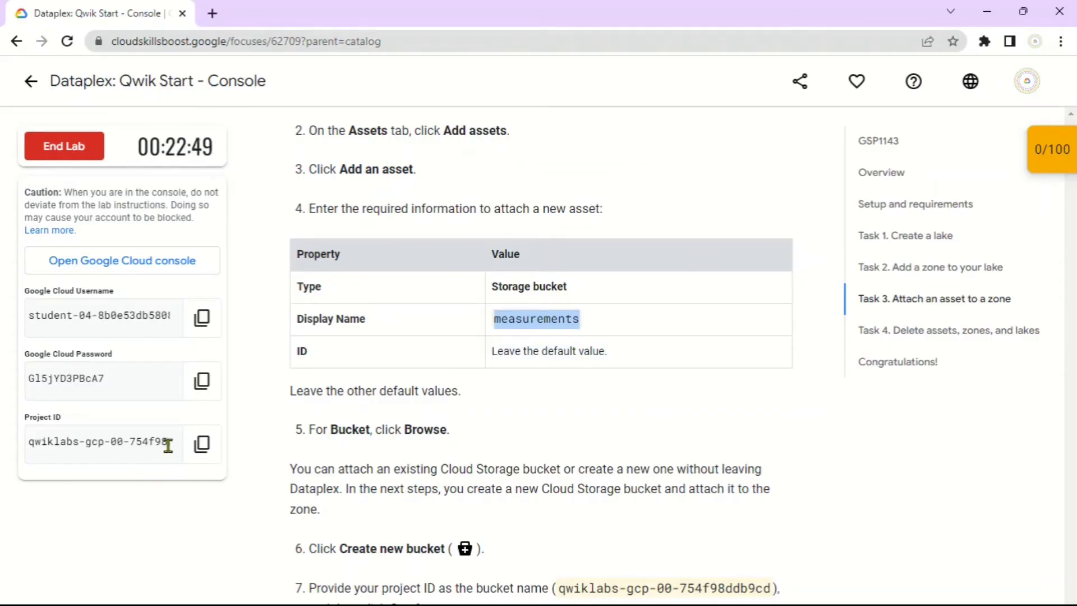
pyautogui.click(202, 444)
pyautogui.scroll(-3, 618, 387)
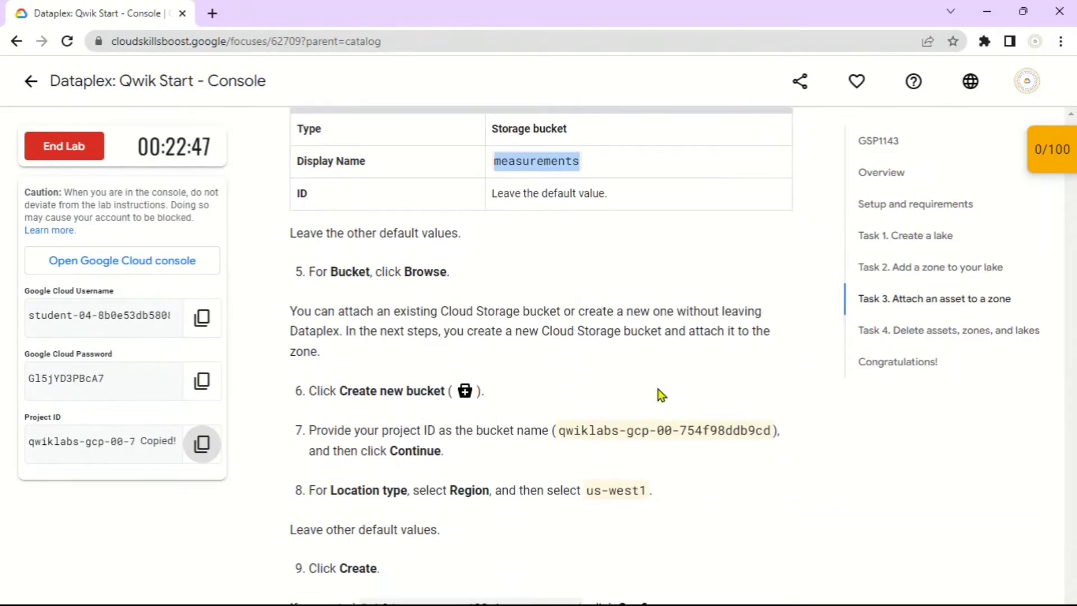
pyautogui.hotkey('alt', 'Tab')
pyautogui.click(921, 151)
pyautogui.click(835, 192)
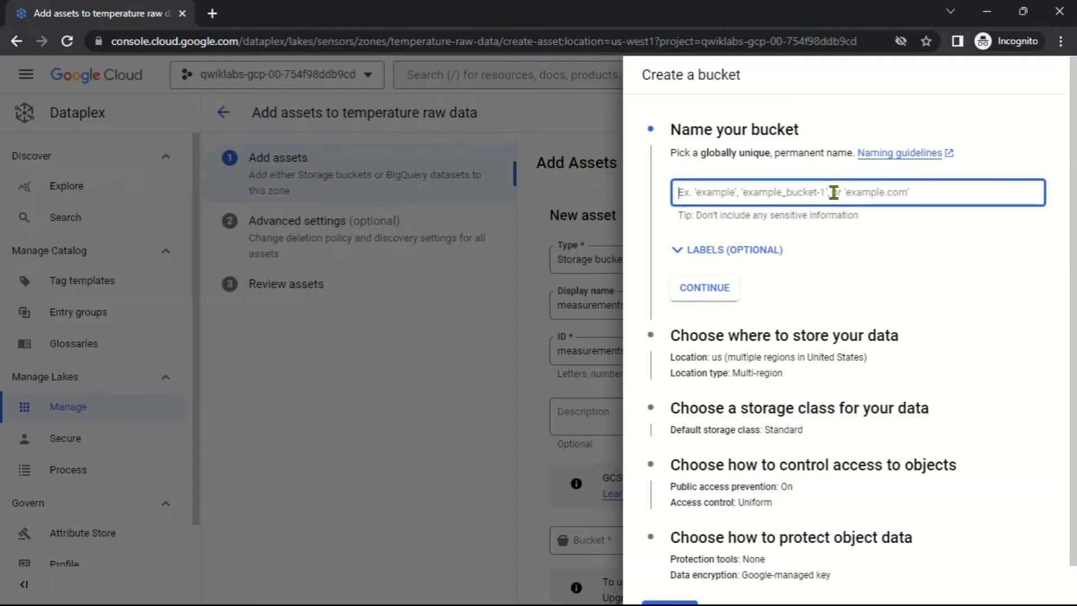
pyautogui.hotkey('ctrl', 'v')
pyautogui.click(704, 291)
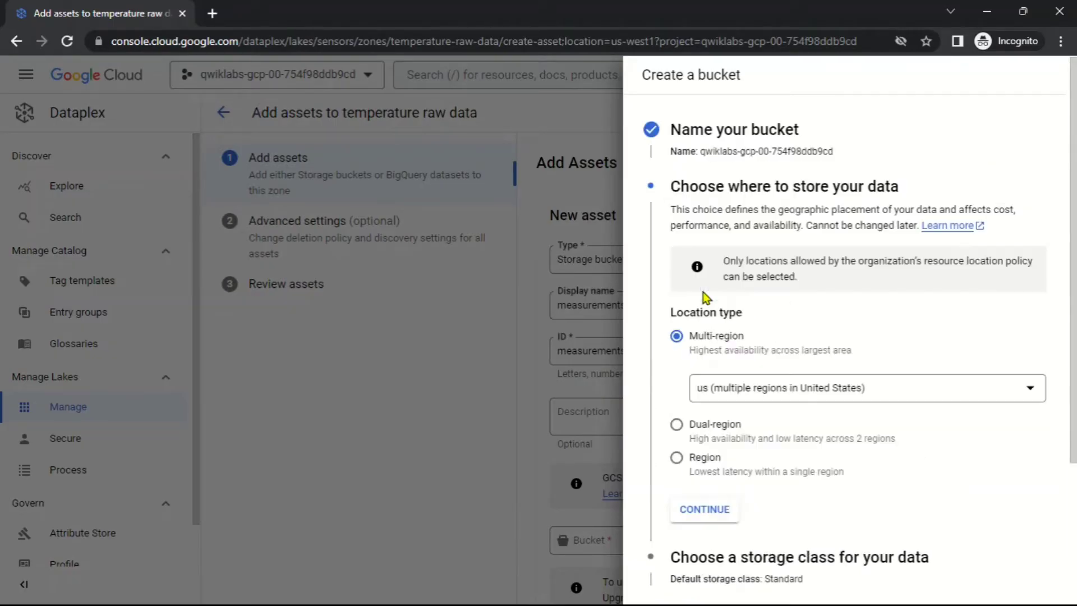
# Step: Set the bucket's location type to Region with us-west1 and create it with public access prevention enforced
pyautogui.click(678, 459)
pyautogui.click(746, 457)
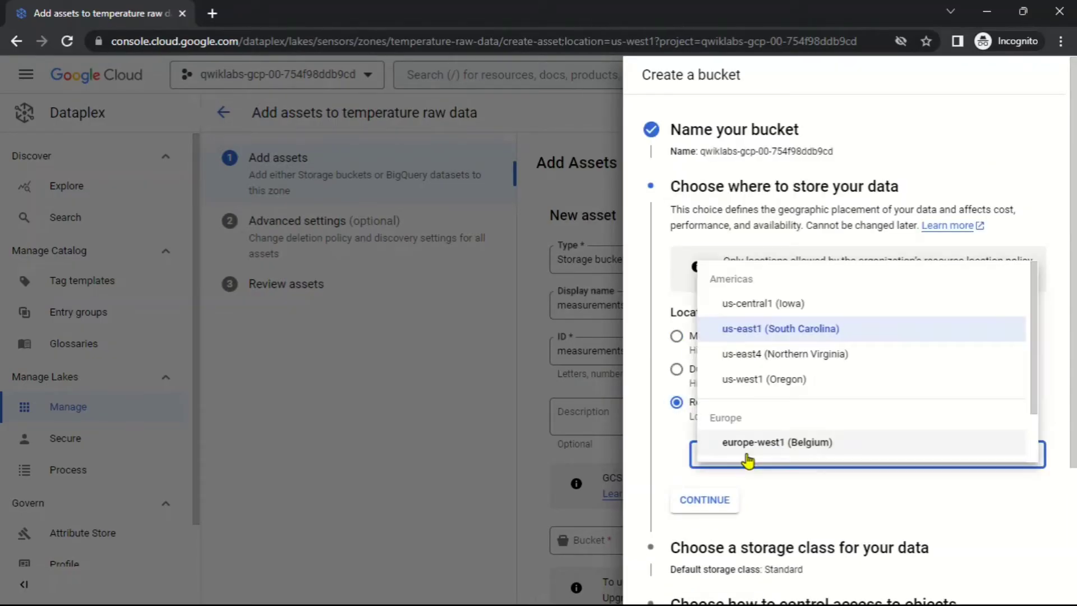
pyautogui.click(752, 380)
pyautogui.click(708, 500)
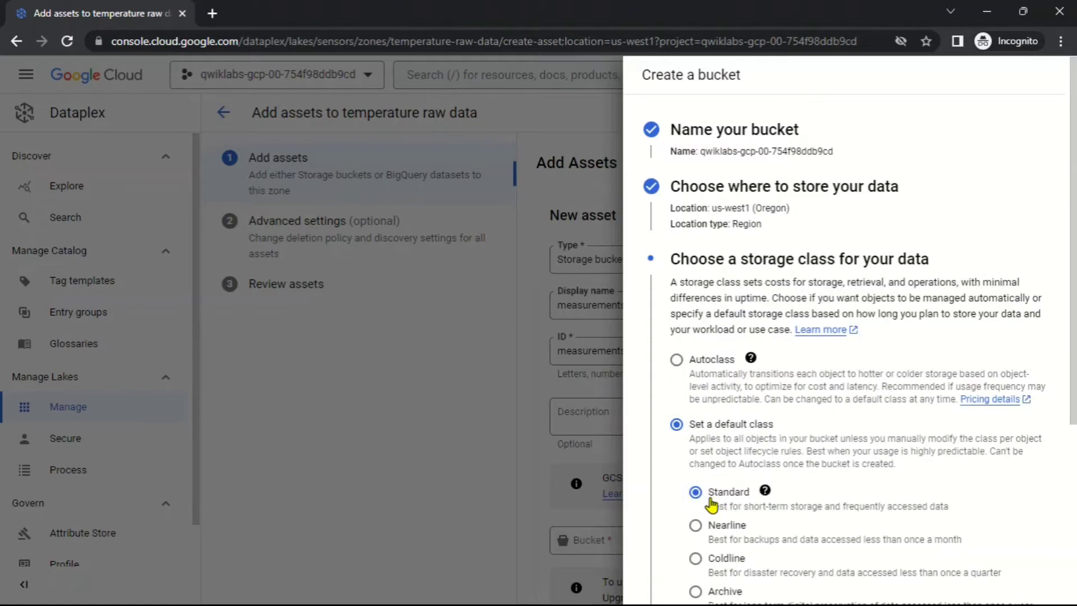
pyautogui.scroll(-5, 712, 572)
pyautogui.click(657, 572)
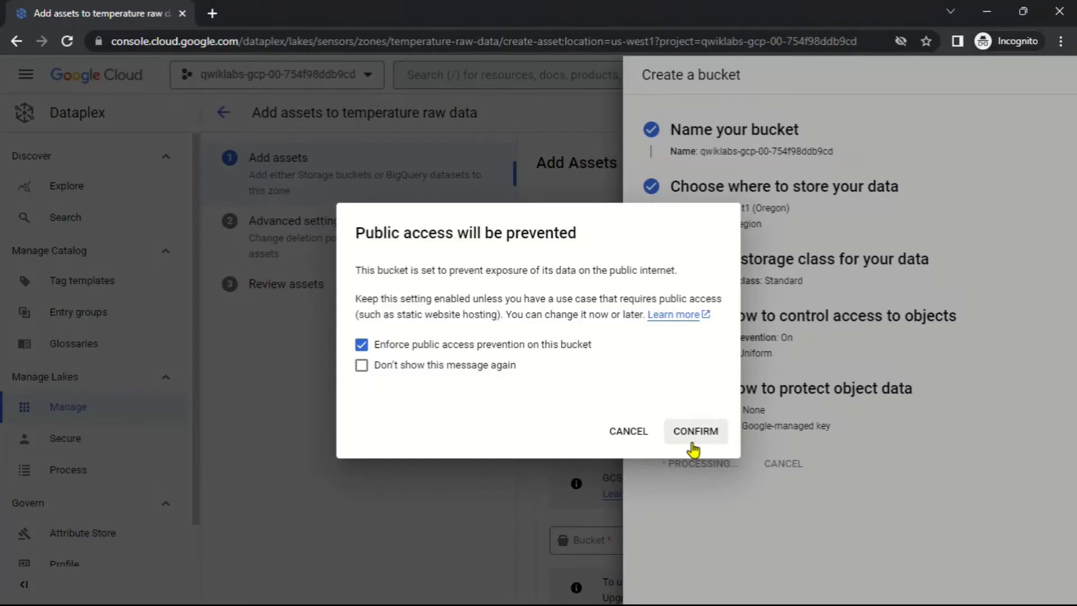
pyautogui.click(694, 432)
# Step: Check the remaining Task 3 instructions, select the newly created bucket for the measurements asset and finish the asset definition
pyautogui.hotkey('alt', 'Tab')
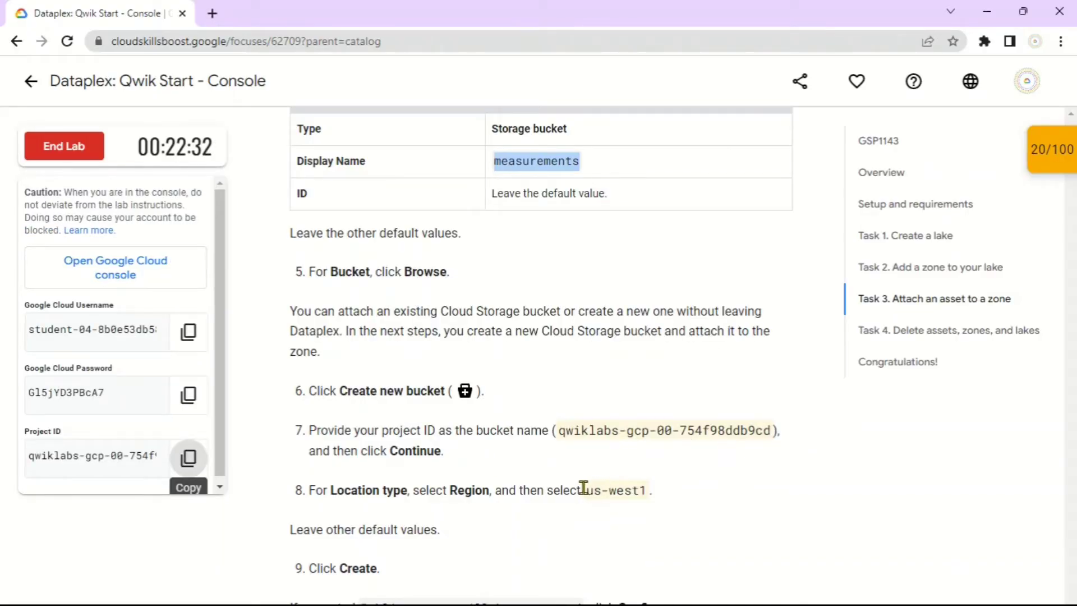
pyautogui.scroll(-7, 552, 490)
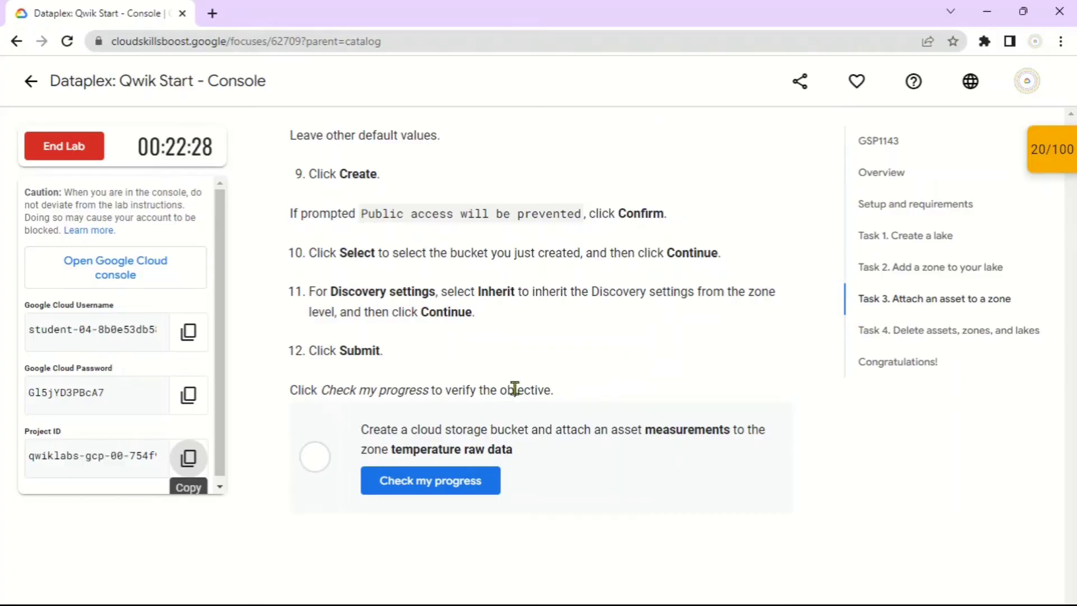
pyautogui.hotkey('alt', 'Tab')
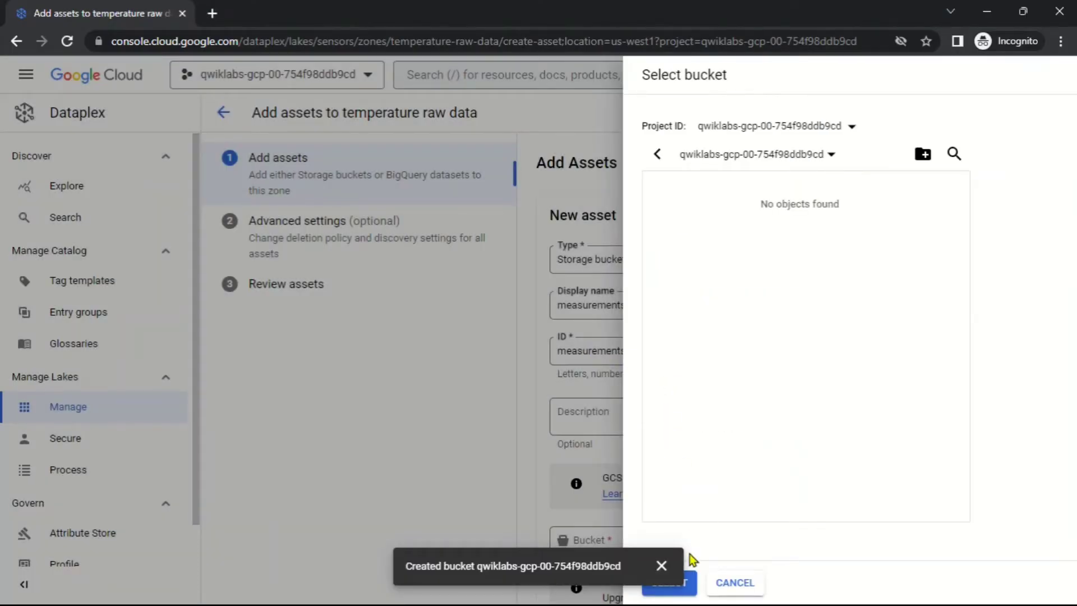
pyautogui.click(661, 565)
pyautogui.click(670, 584)
pyautogui.scroll(-5, 685, 493)
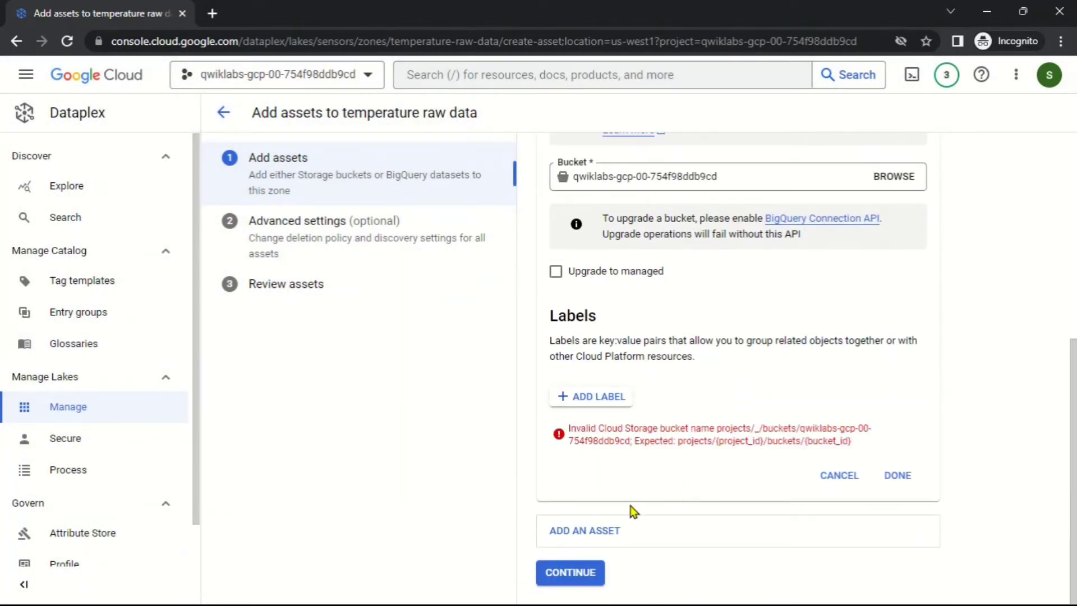
pyautogui.moveTo(641, 433); pyautogui.dragTo(717, 433)
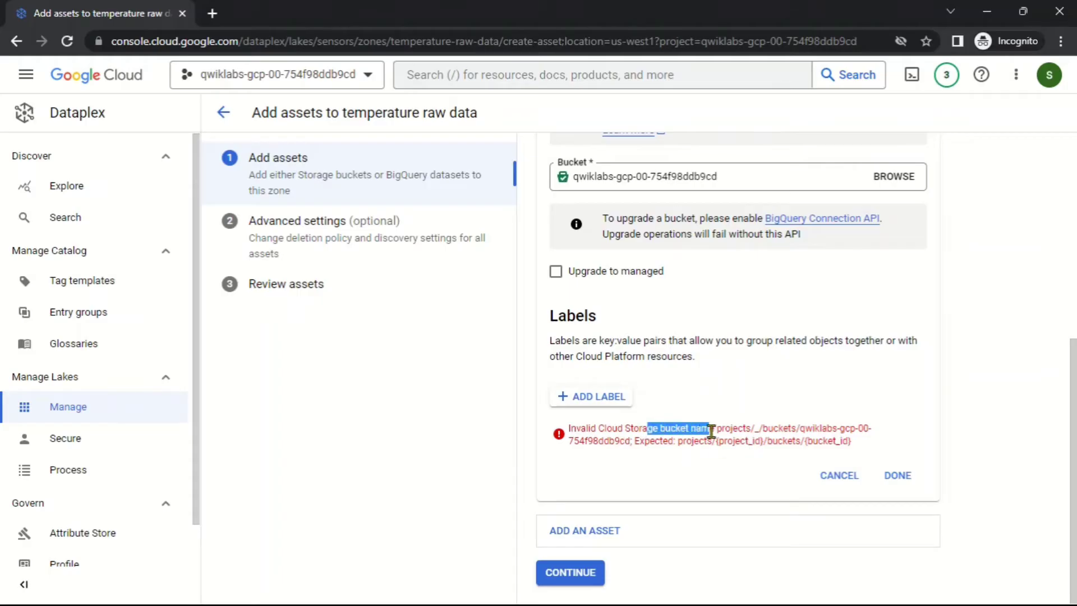
pyautogui.click(911, 478)
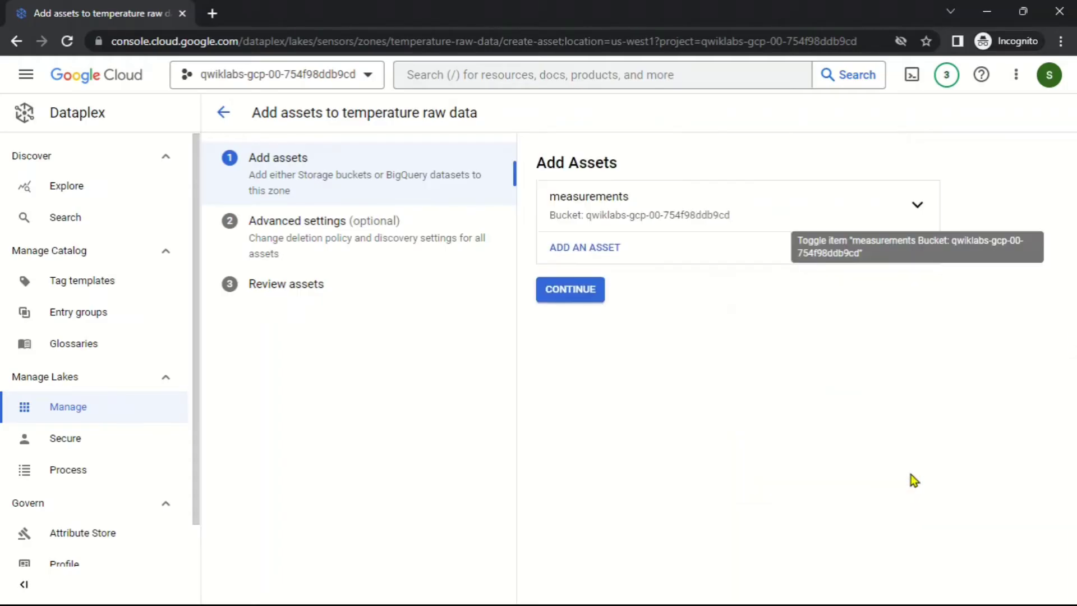
# Step: Keep the discovery settings on Inherit and submit the measurements asset to the zone
pyautogui.click(571, 292)
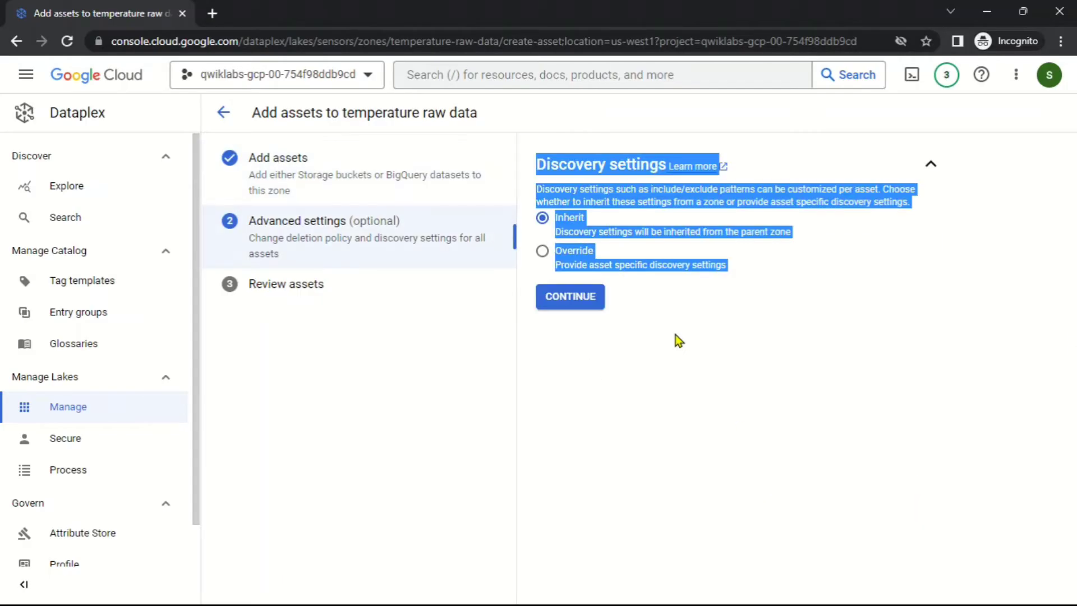
pyautogui.click(576, 299)
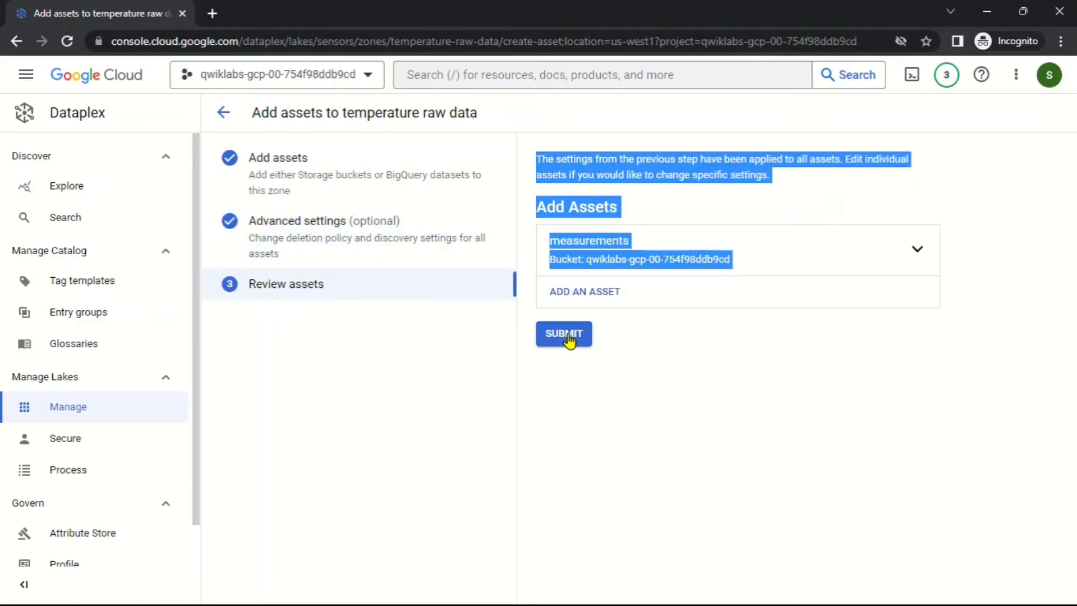
pyautogui.click(567, 334)
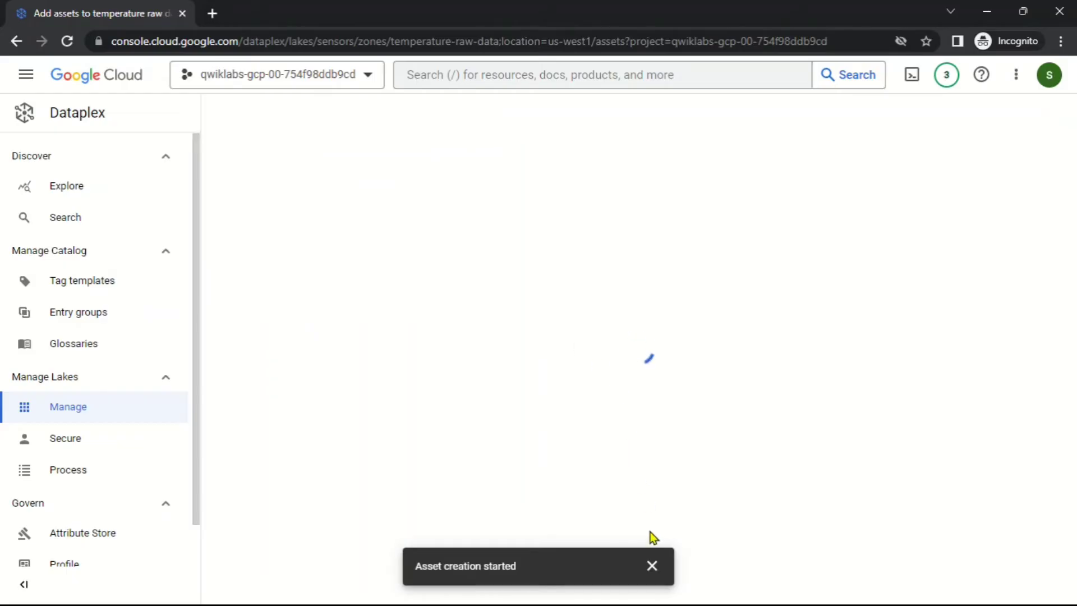
pyautogui.click(651, 566)
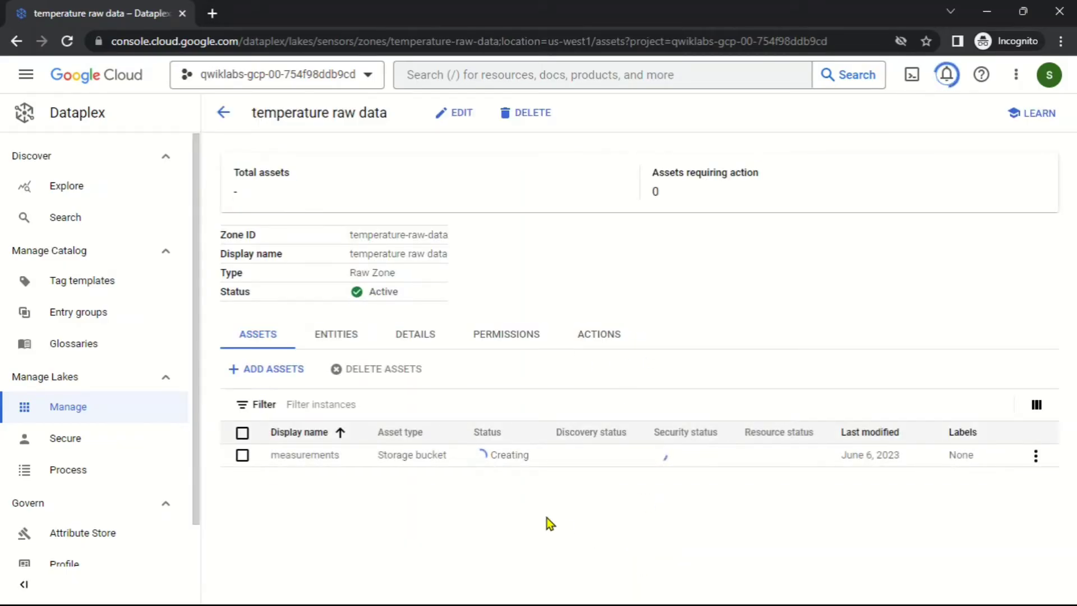
# Step: Switch to the lab guide and check the progress of the Task 1 objective, creating the data lake sensors
pyautogui.hotkey('alt', 'Tab')
pyautogui.scroll(-9, 521, 360)
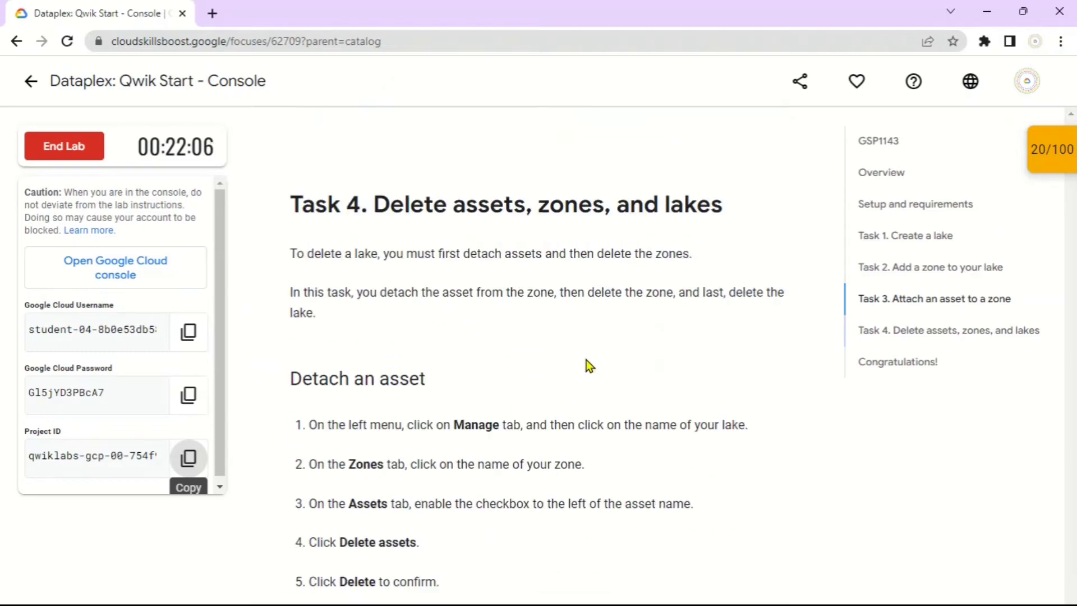
pyautogui.scroll(2, 587, 360)
pyautogui.click(924, 235)
pyautogui.scroll(-4, 422, 403)
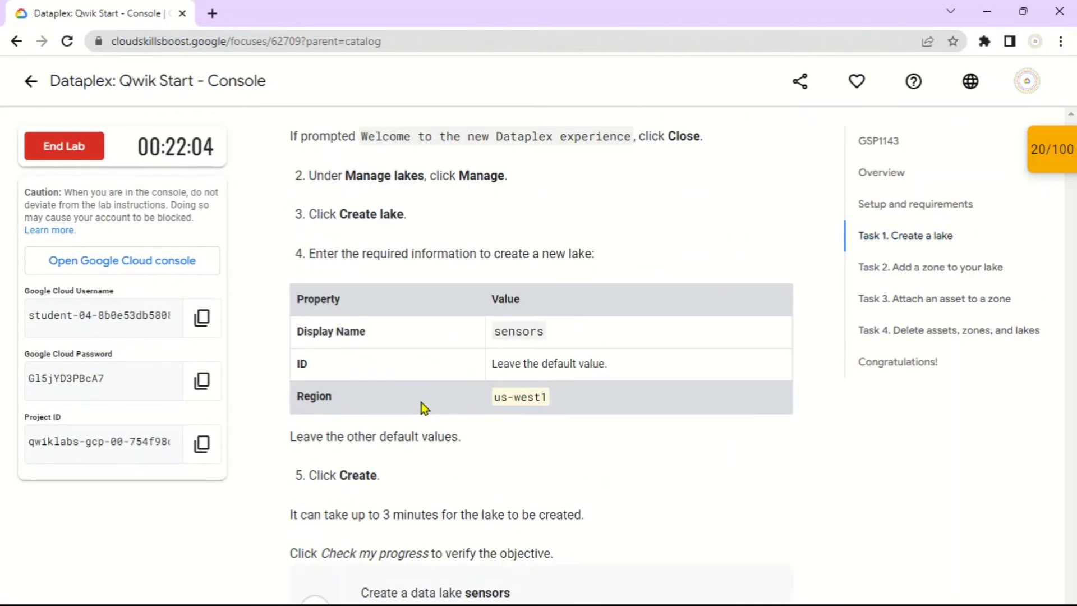
pyautogui.scroll(-4, 422, 402)
pyautogui.click(481, 324)
pyautogui.scroll(1, 678, 412)
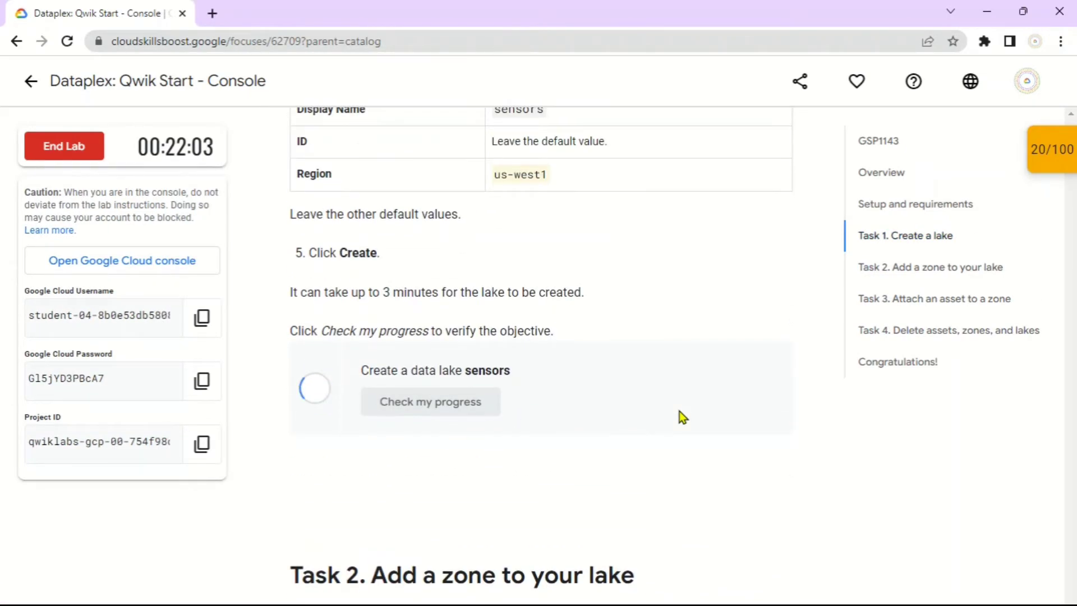
# Step: Check the progress of the Task 2 objective, adding the temperature raw data zone to the sensors lake
pyautogui.scroll(-12, 638, 401)
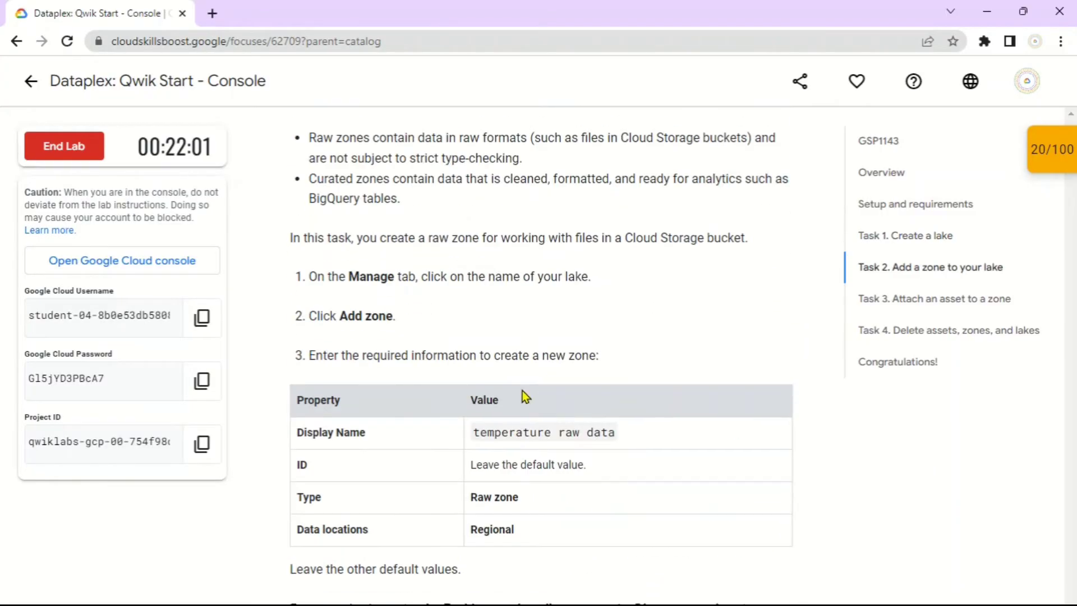
pyautogui.scroll(-8, 426, 456)
pyautogui.click(449, 414)
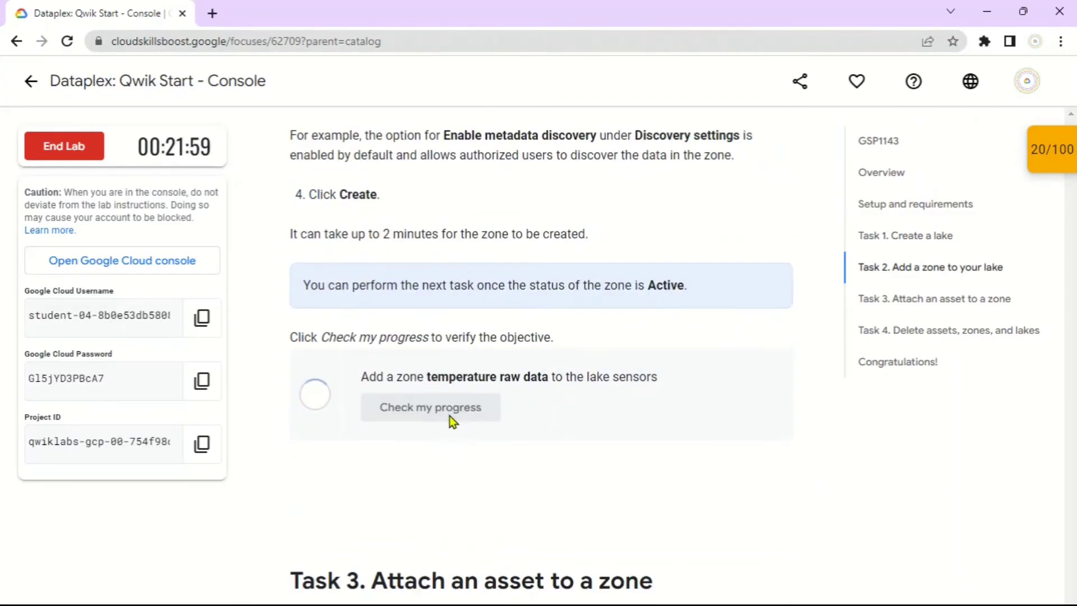
pyautogui.scroll(1, 601, 433)
pyautogui.scroll(-1, 602, 435)
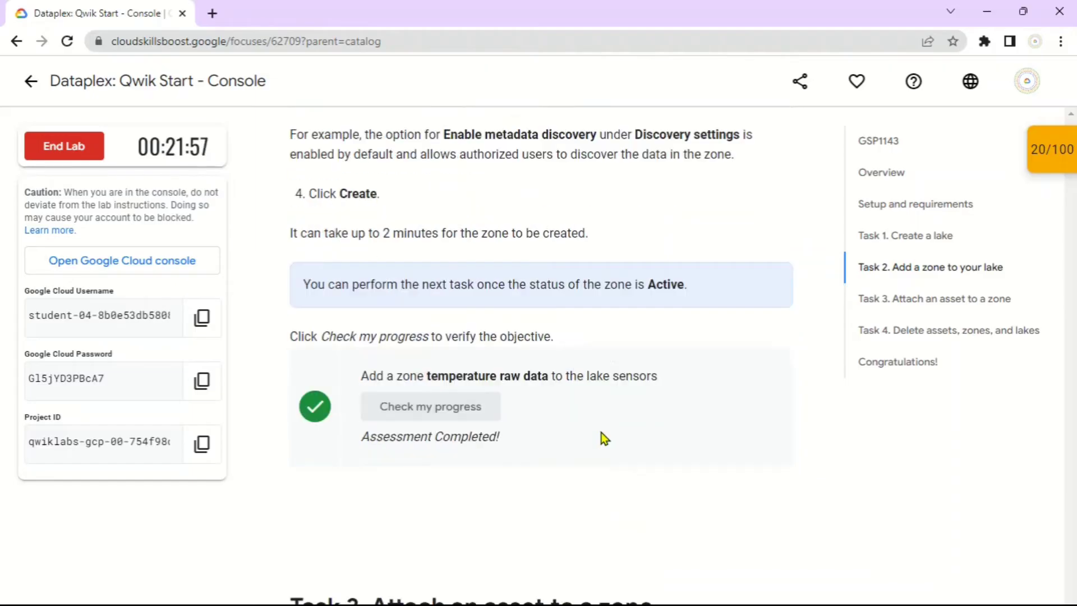
# Step: Try to verify the Task 3 objective for attaching the measurements asset to the temperature raw data zone
pyautogui.scroll(-20, 604, 438)
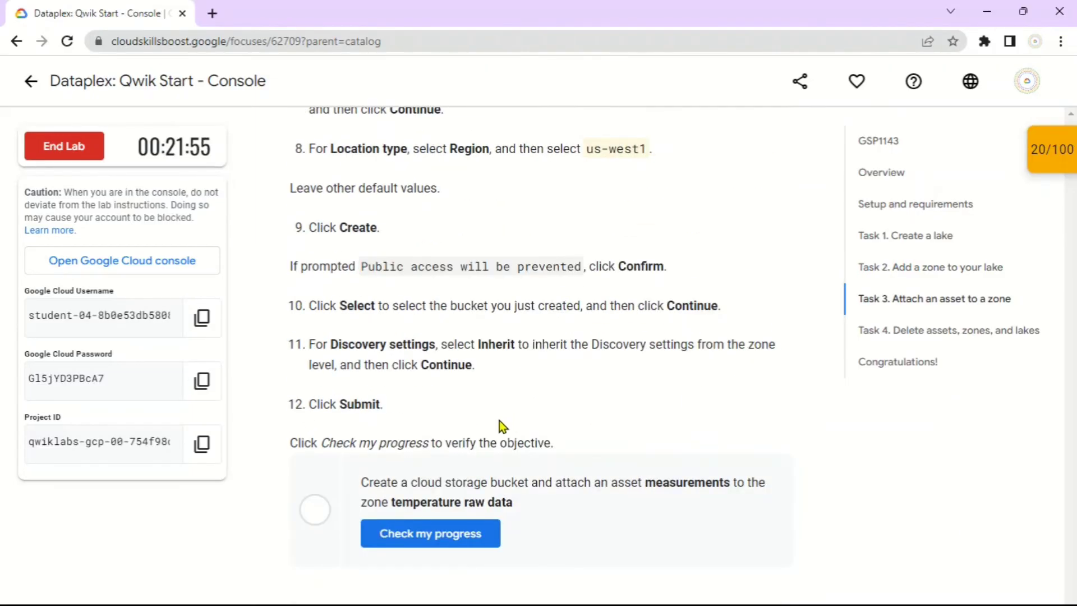
pyautogui.scroll(-4, 499, 419)
pyautogui.click(457, 388)
pyautogui.scroll(2, 561, 406)
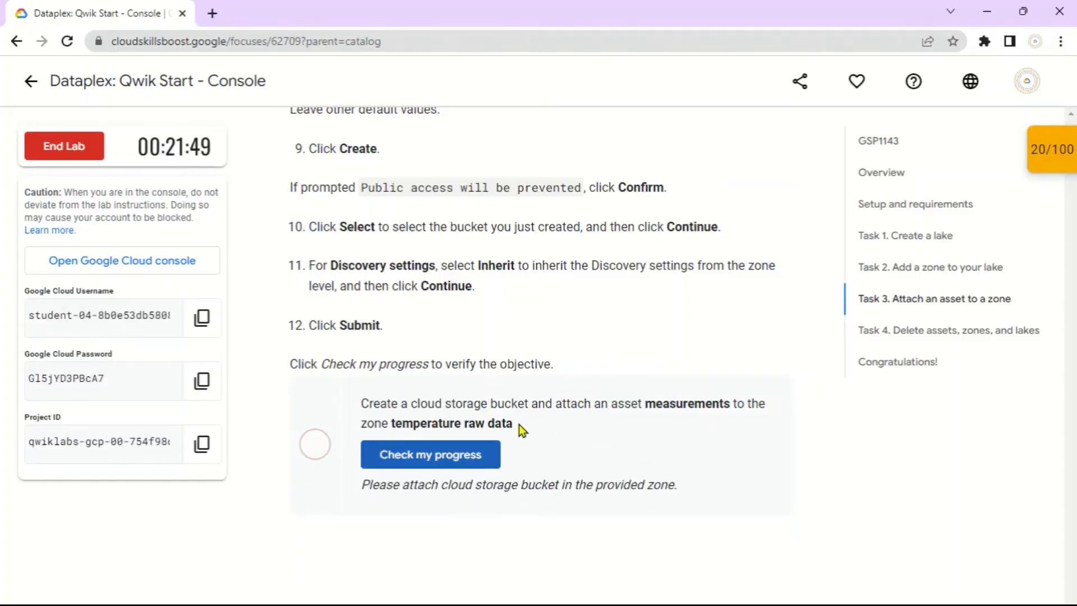
# Step: Review the Task 3 asset and bucket instructions, and look at the measurements asset's status in the Google Cloud console
pyautogui.hotkey('alt', 'Tab')
pyautogui.hotkey('alt', 'Tab')
pyautogui.scroll(5, 500, 388)
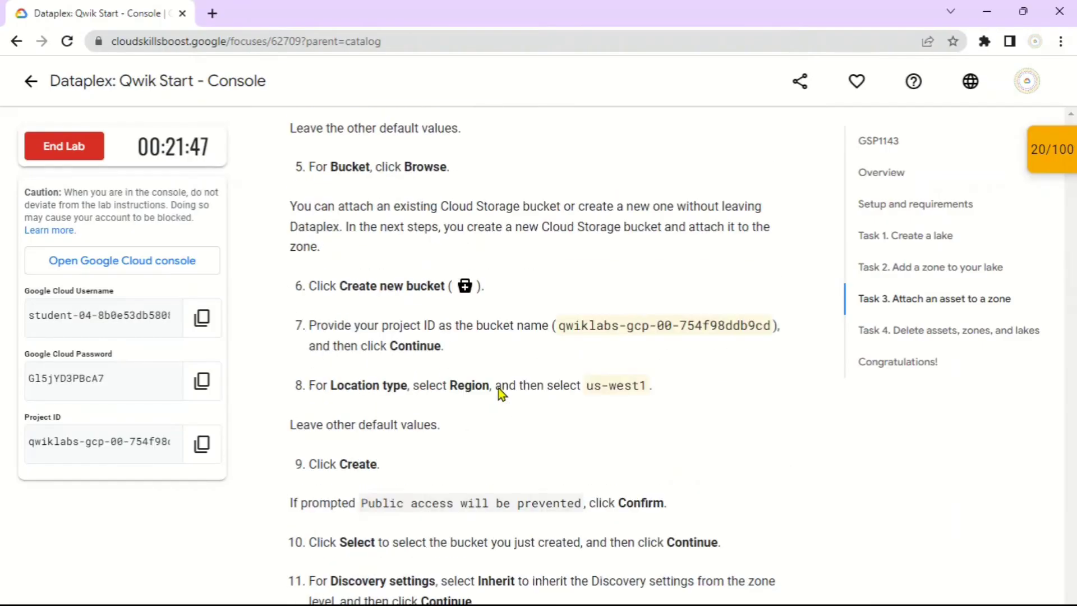
pyautogui.scroll(7, 658, 416)
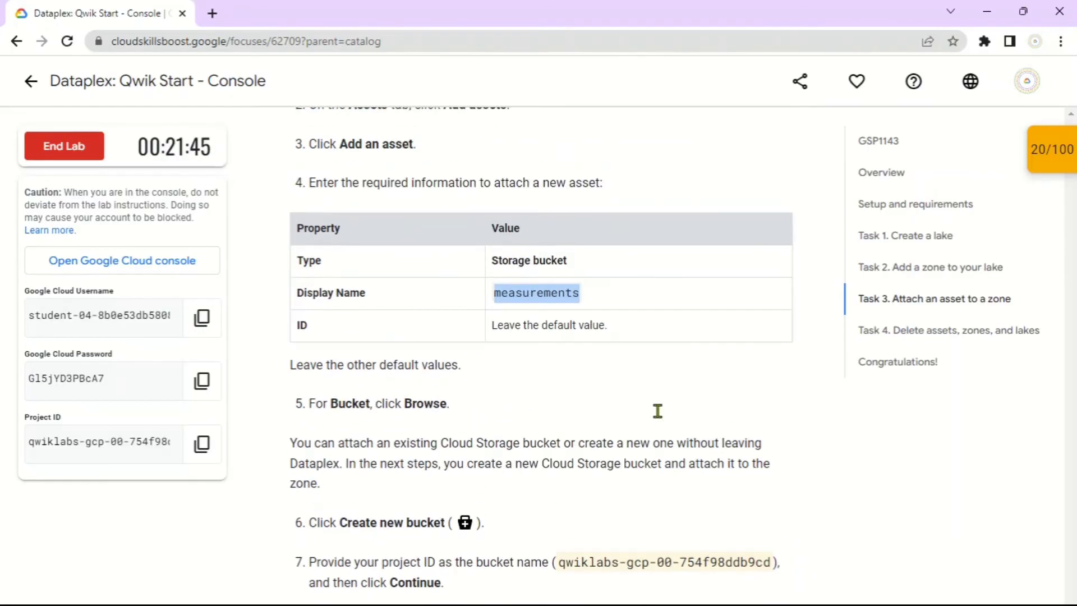
pyautogui.scroll(-6, 655, 374)
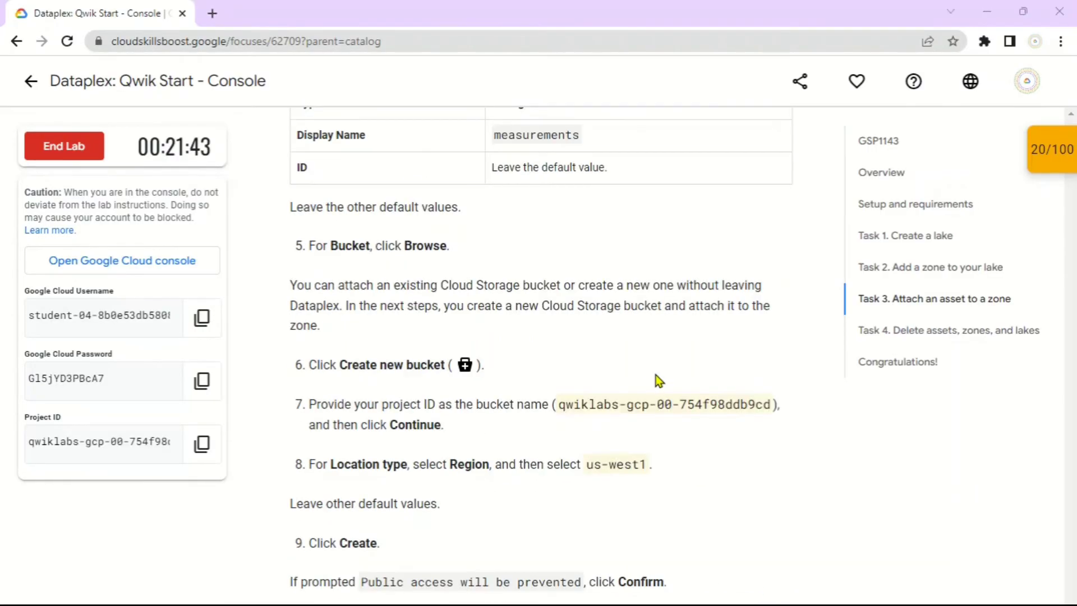
pyautogui.hotkey('alt', 'Tab')
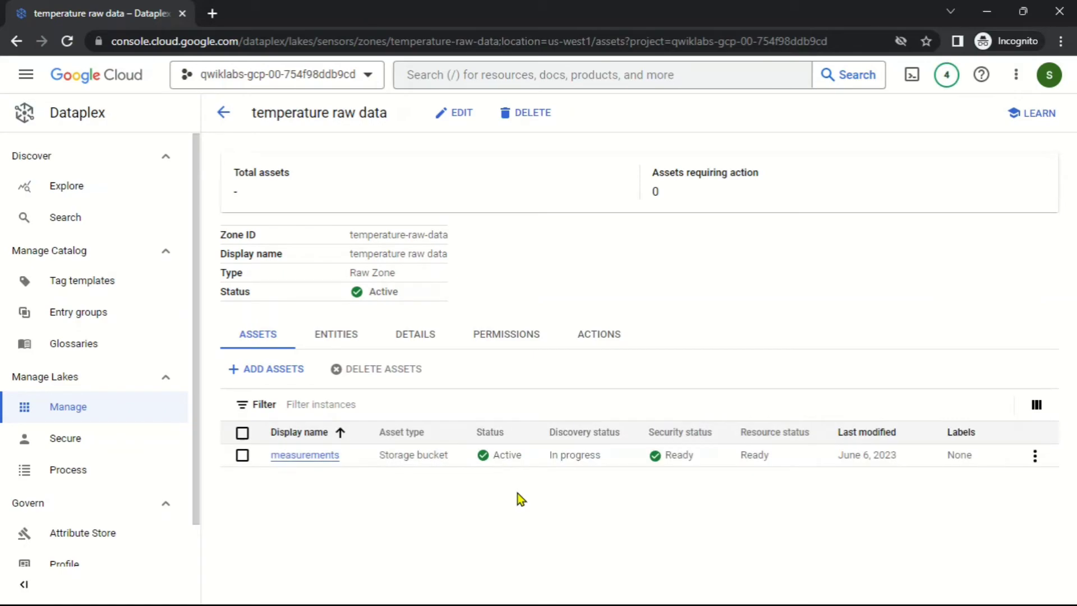
# Step: Return to the lab guide and check the progress of the Task 3 bucket and measurements asset objective again
pyautogui.hotkey('alt', 'Tab')
pyautogui.scroll(-7, 493, 487)
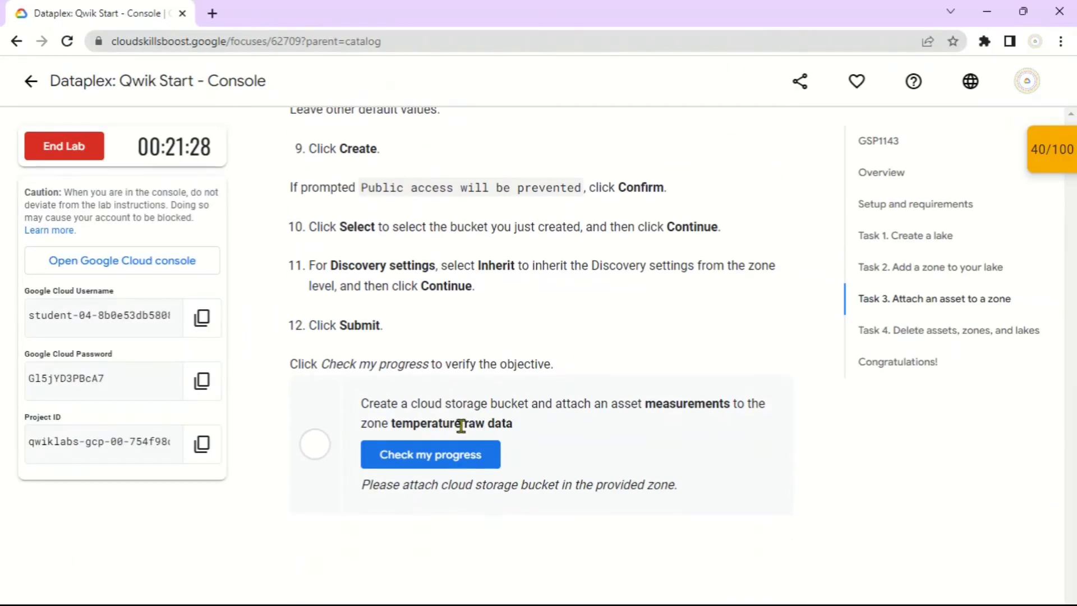
pyautogui.click(450, 456)
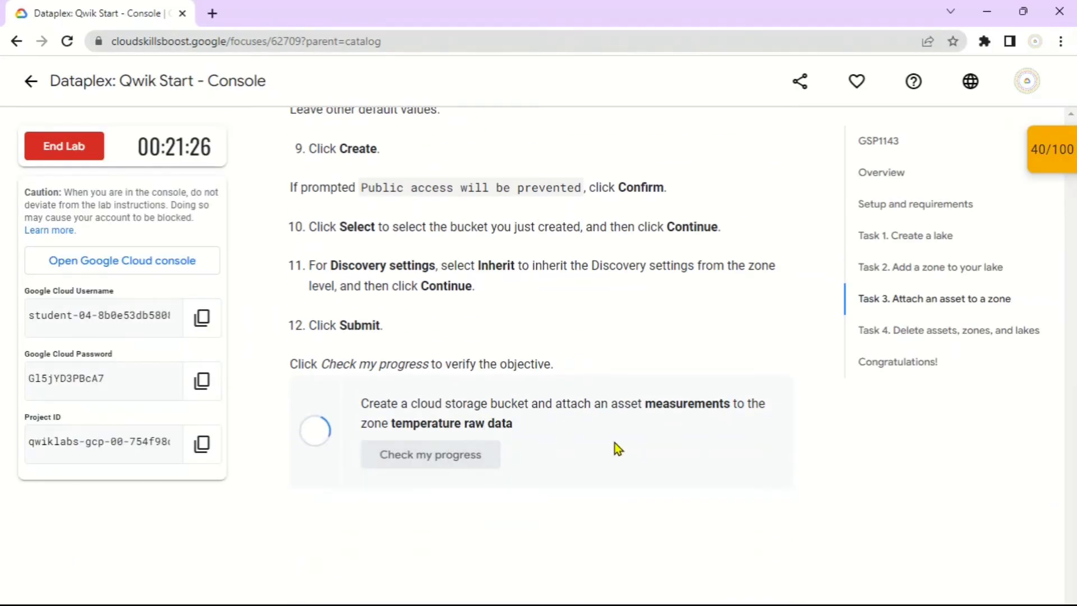
# Step: Read the start of Task 4 and delete the measurements asset from the temperature raw data zone in the console
pyautogui.scroll(-8, 625, 441)
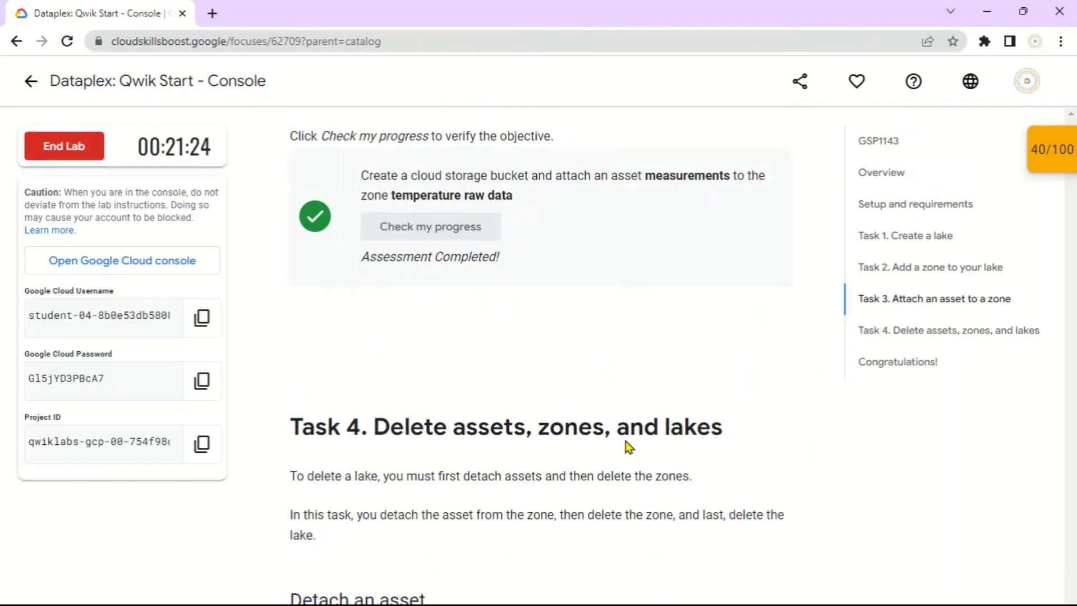
pyautogui.scroll(-3, 476, 393)
pyautogui.hotkey('alt', 'Tab')
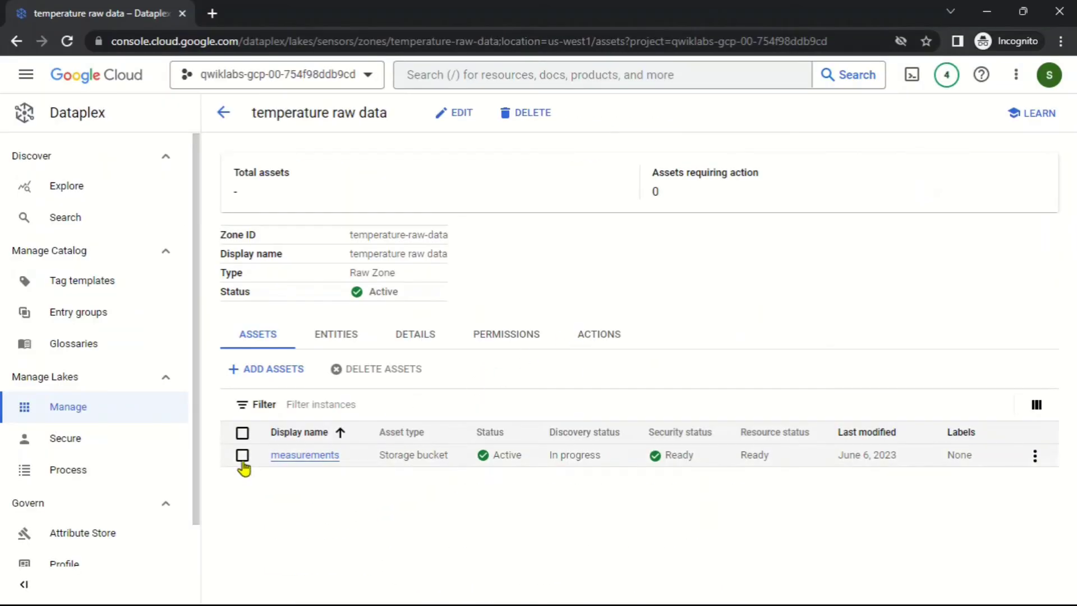
pyautogui.click(242, 456)
pyautogui.click(412, 370)
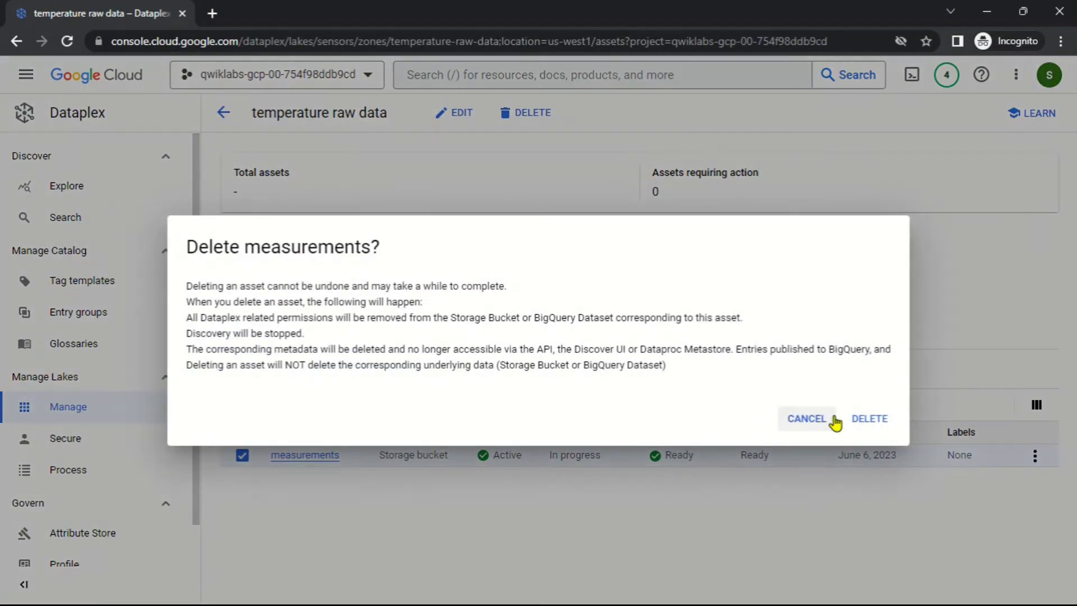
pyautogui.click(892, 419)
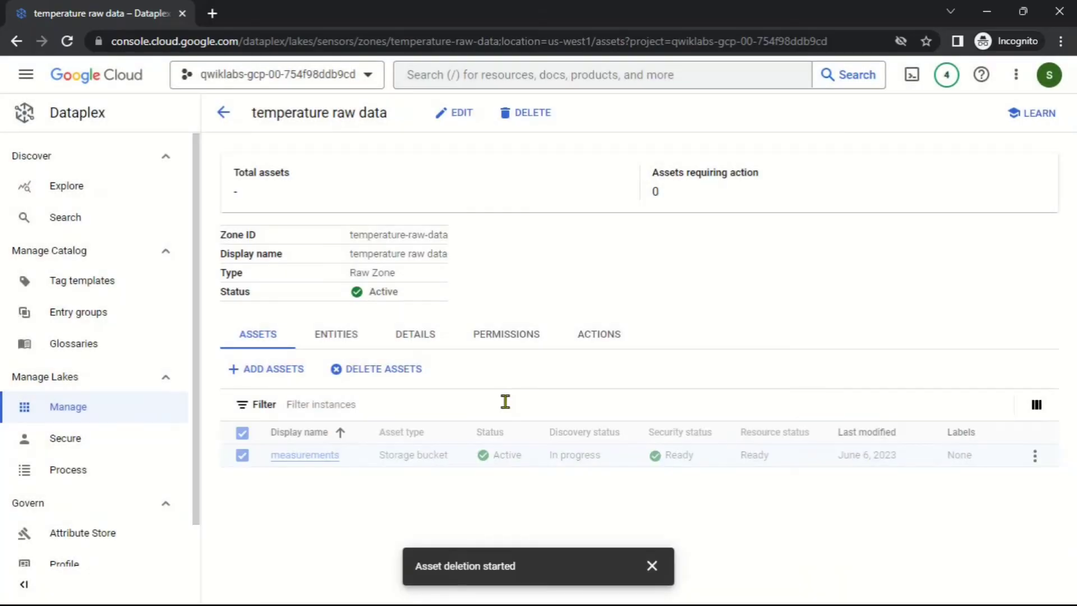
pyautogui.click(665, 569)
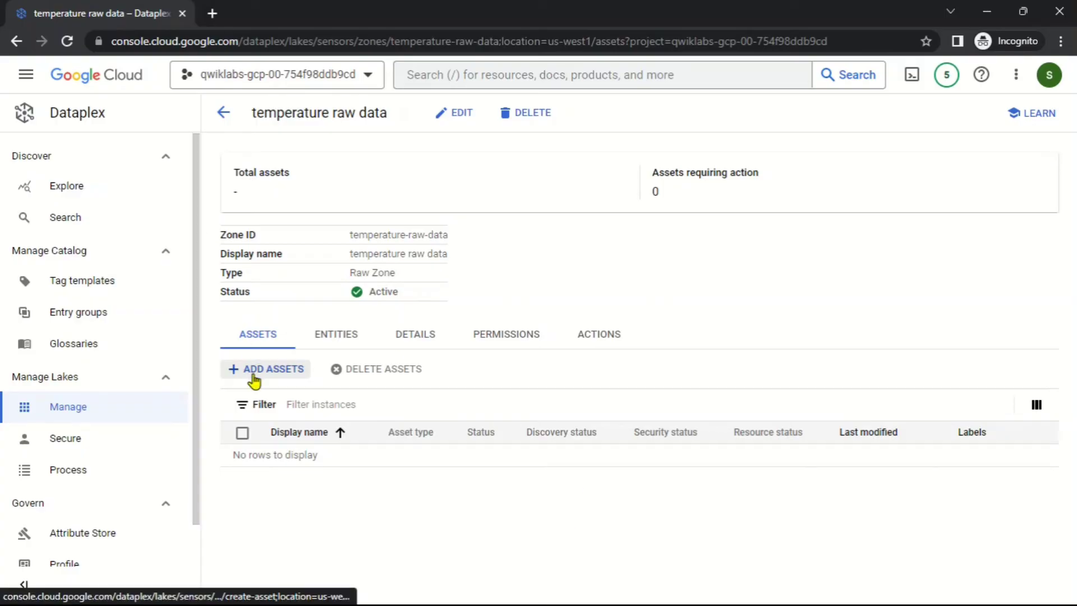
# Step: Go back to the sensors lake and delete its temperature raw data zone
pyautogui.click(223, 114)
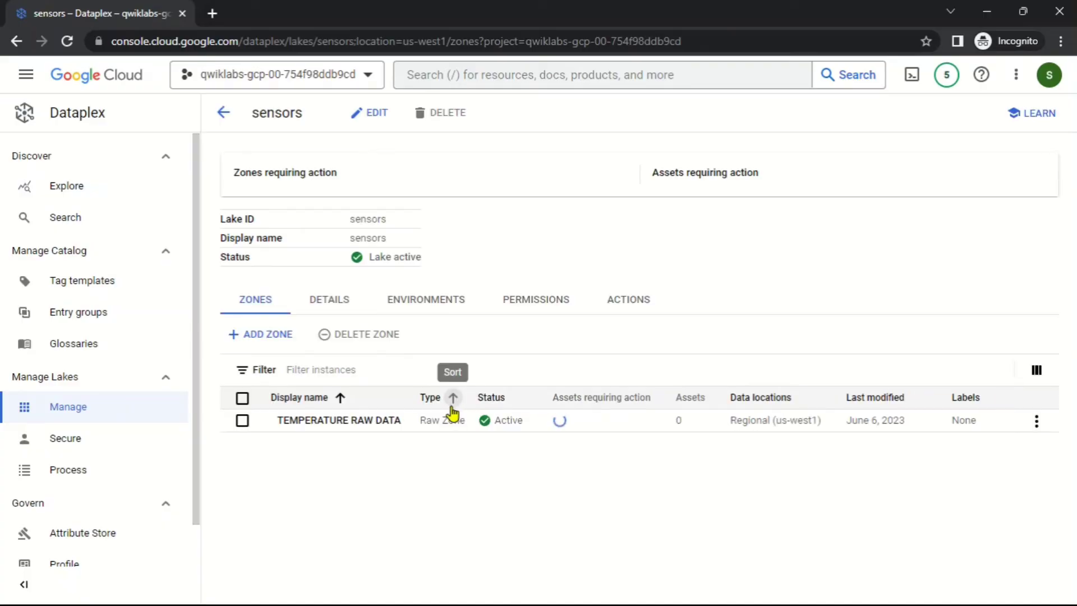
pyautogui.click(242, 422)
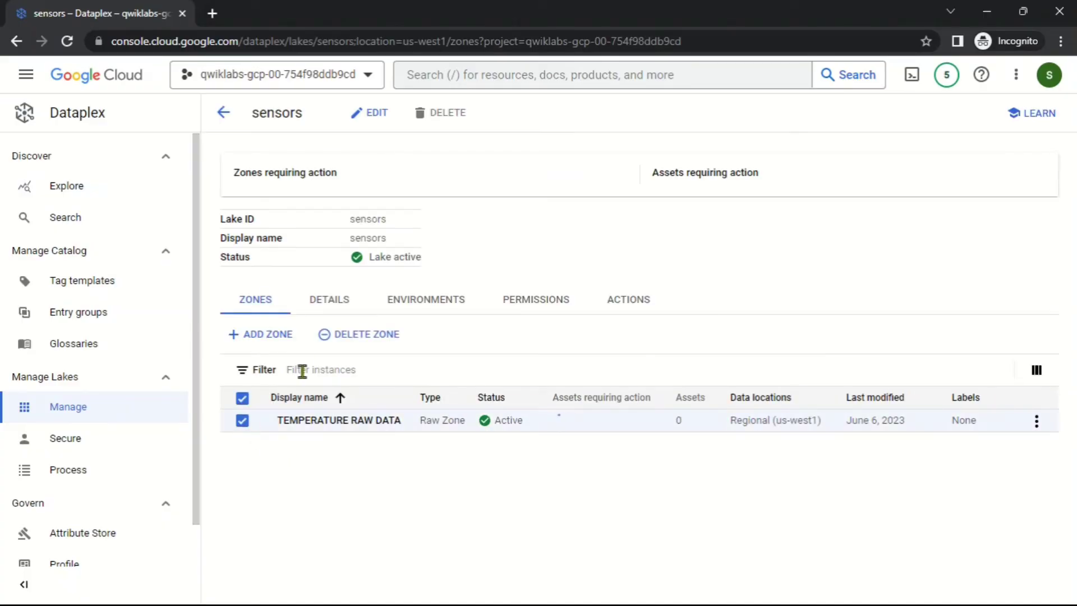
pyautogui.click(342, 336)
pyautogui.click(723, 435)
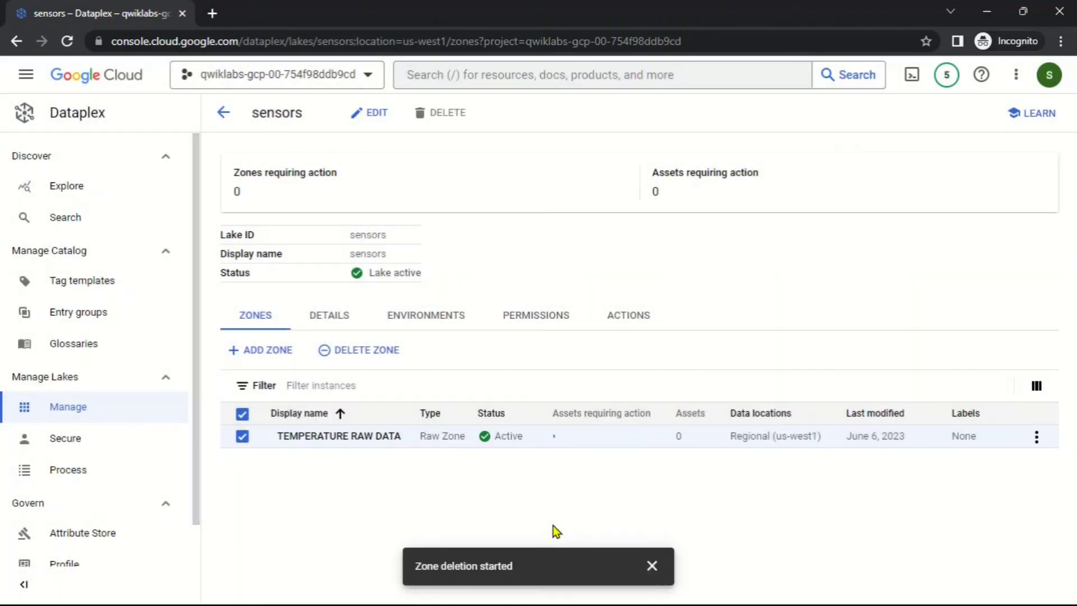
pyautogui.click(652, 565)
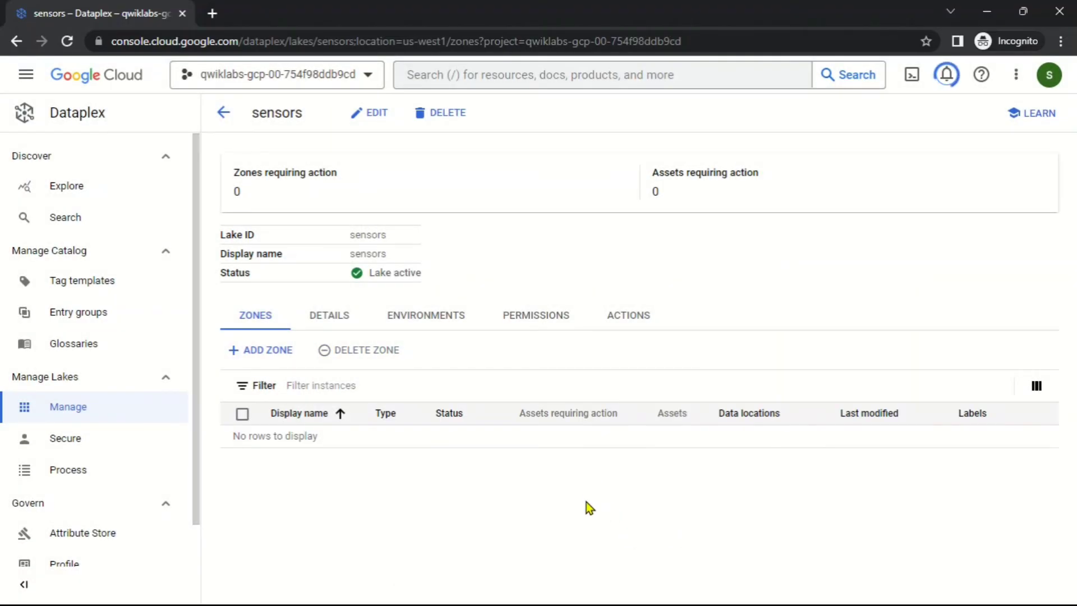
# Step: Open the sensors lake from the lakes list and delete it, entering "delete" as the confirmation text
pyautogui.click(225, 115)
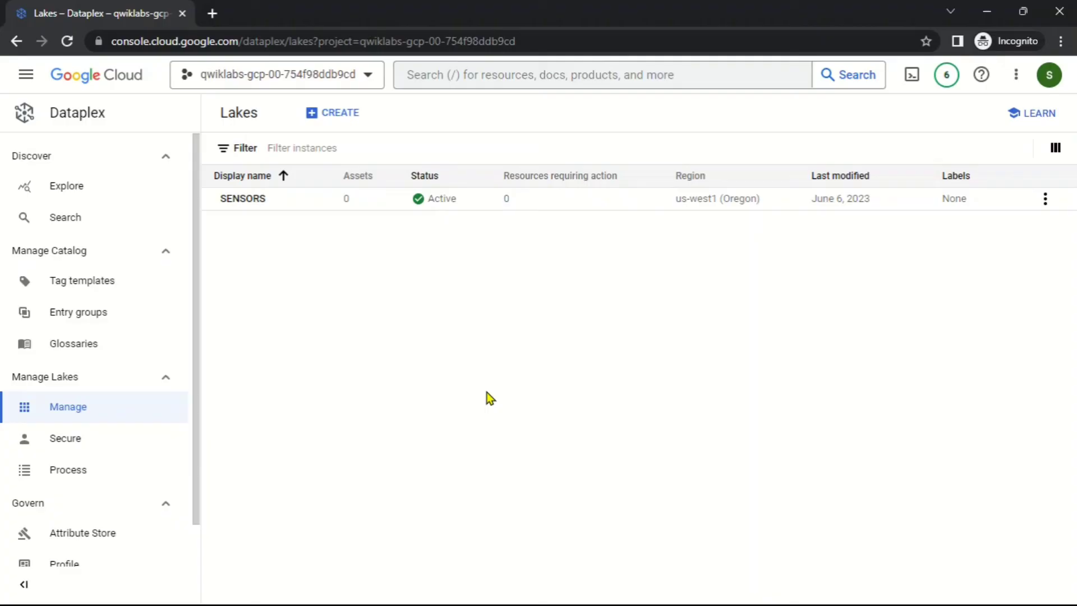
pyautogui.click(242, 203)
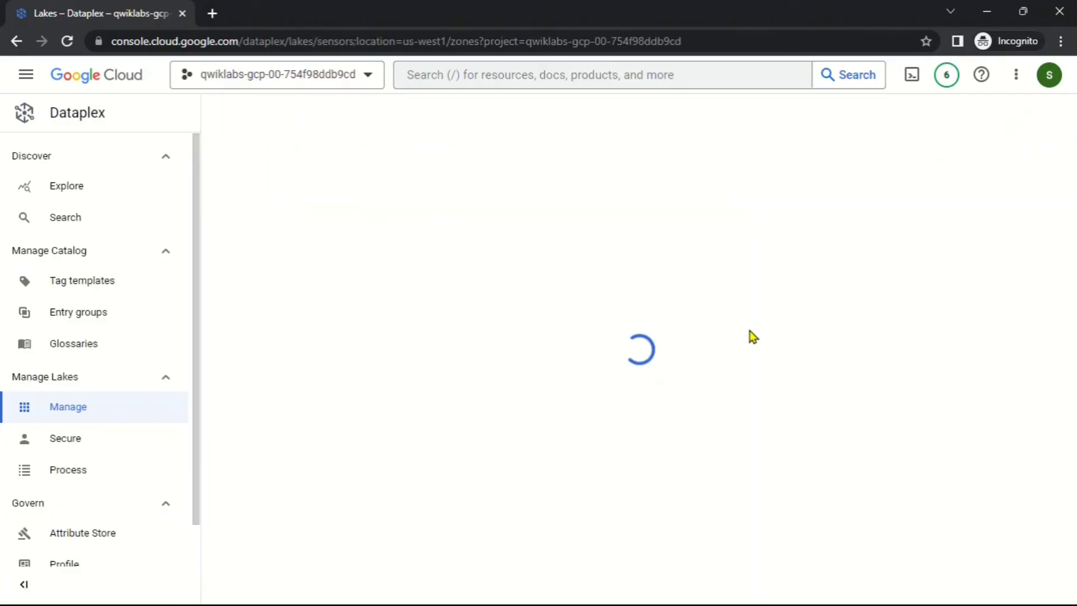
pyautogui.click(429, 113)
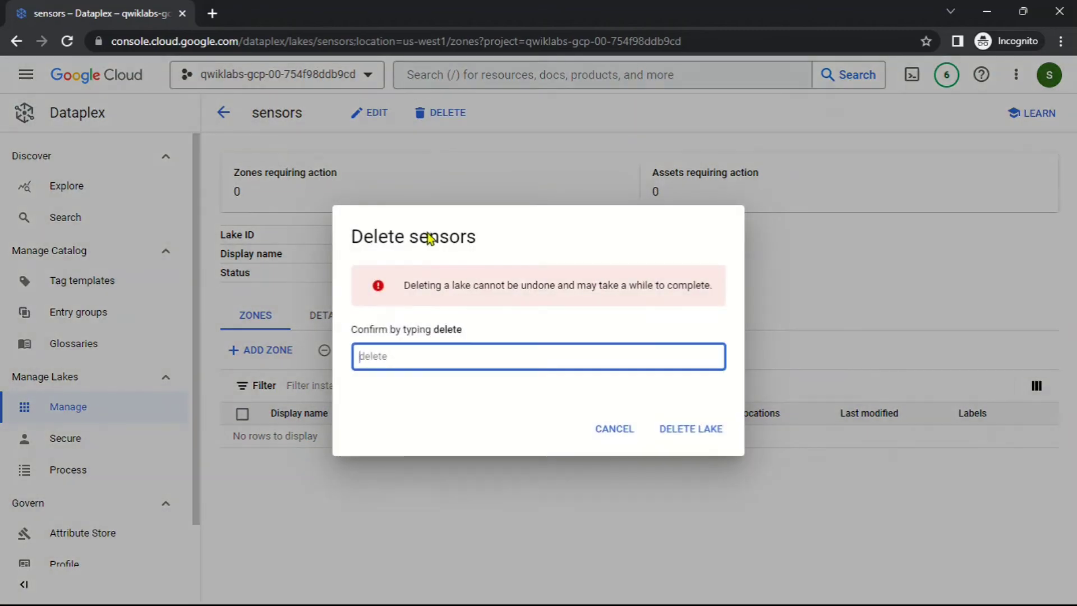
pyautogui.doubleClick(444, 326)
pyautogui.hotkey('ctrl', 'c')
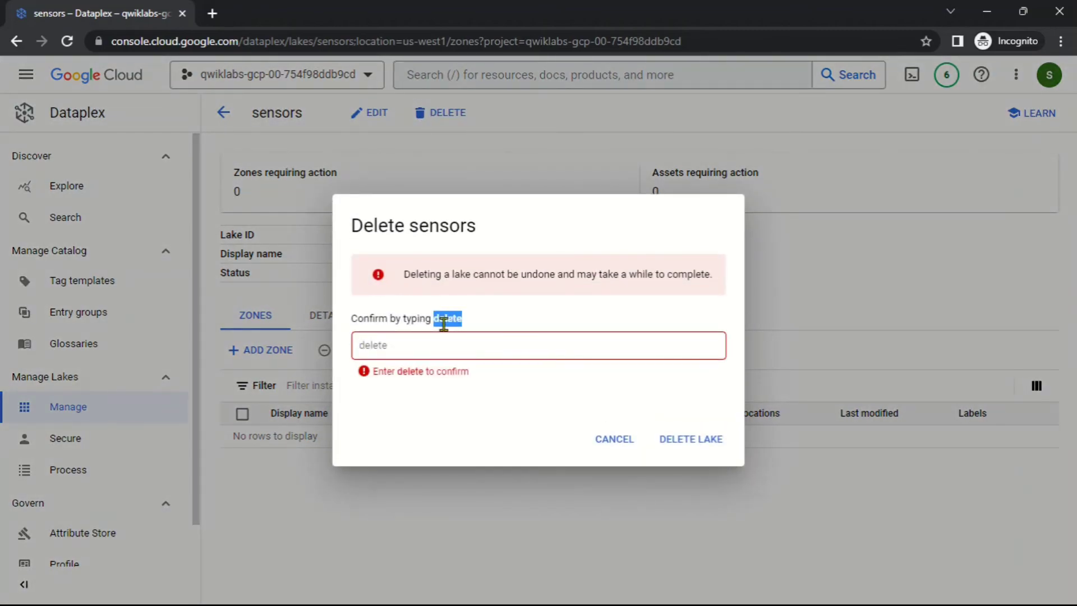
pyautogui.click(446, 343)
pyautogui.hotkey('ctrl', 'v')
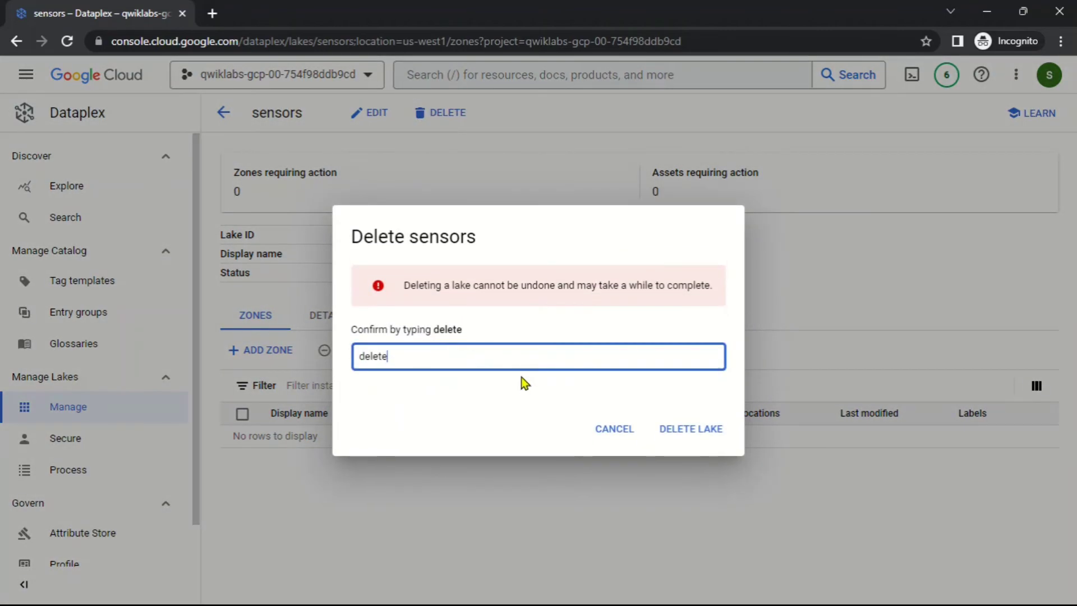
pyautogui.click(701, 438)
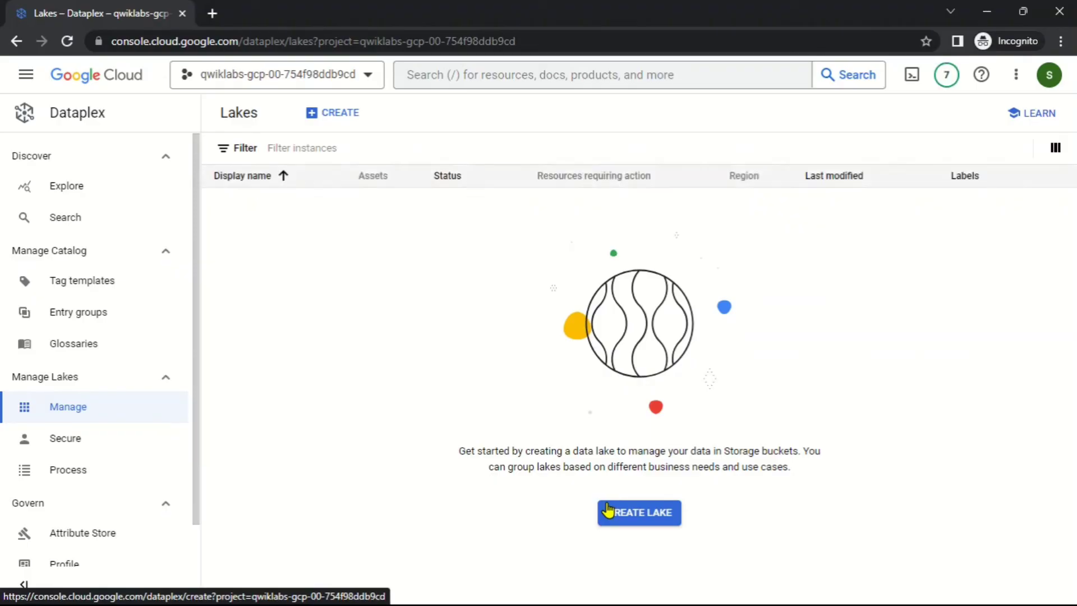
# Step: Switch to the lab guide and check the progress of the Task 4 objective, deleting the sensors lake and nested resources
pyautogui.hotkey('alt', 'Tab')
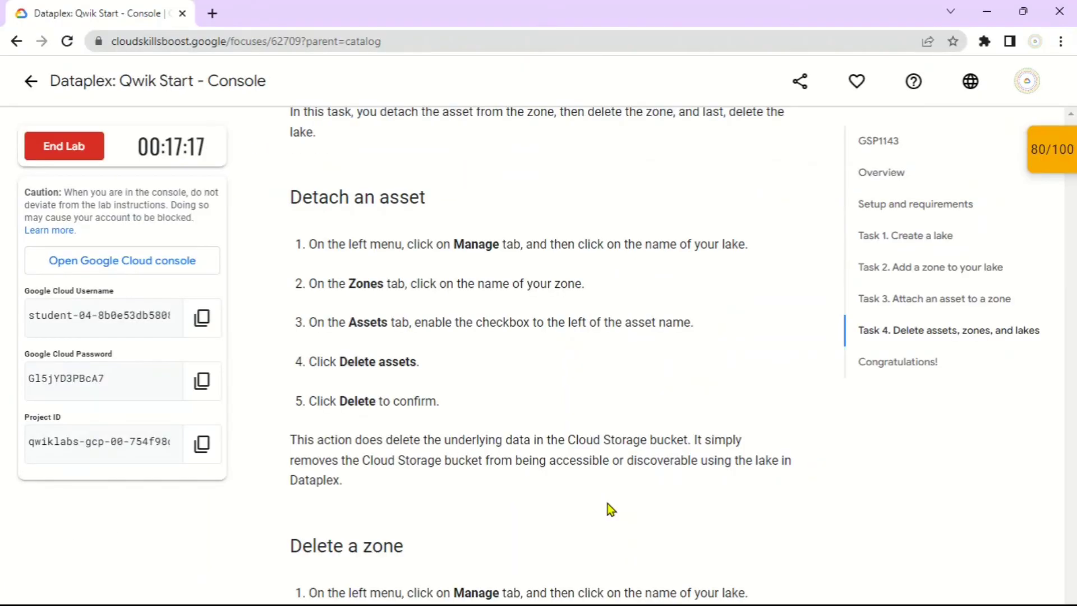
pyautogui.scroll(-10, 607, 503)
pyautogui.click(487, 427)
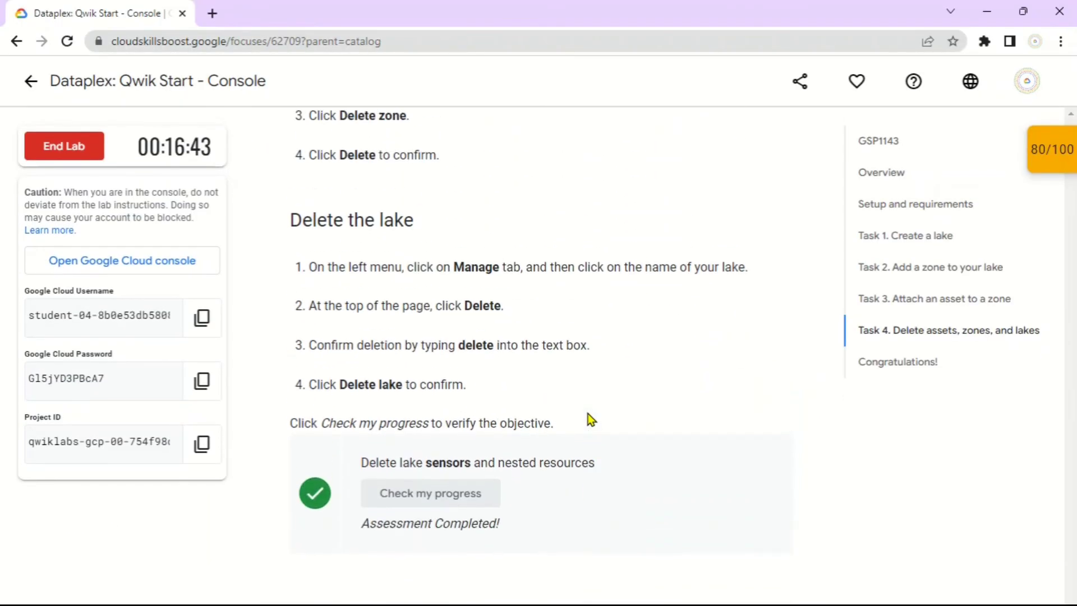
# Step: View the lab's closing section, expand the checkpoints overview and check the progress of the last checkpoint
pyautogui.scroll(-5, 591, 420)
pyautogui.moveTo(509, 373); pyautogui.dragTo(307, 382)
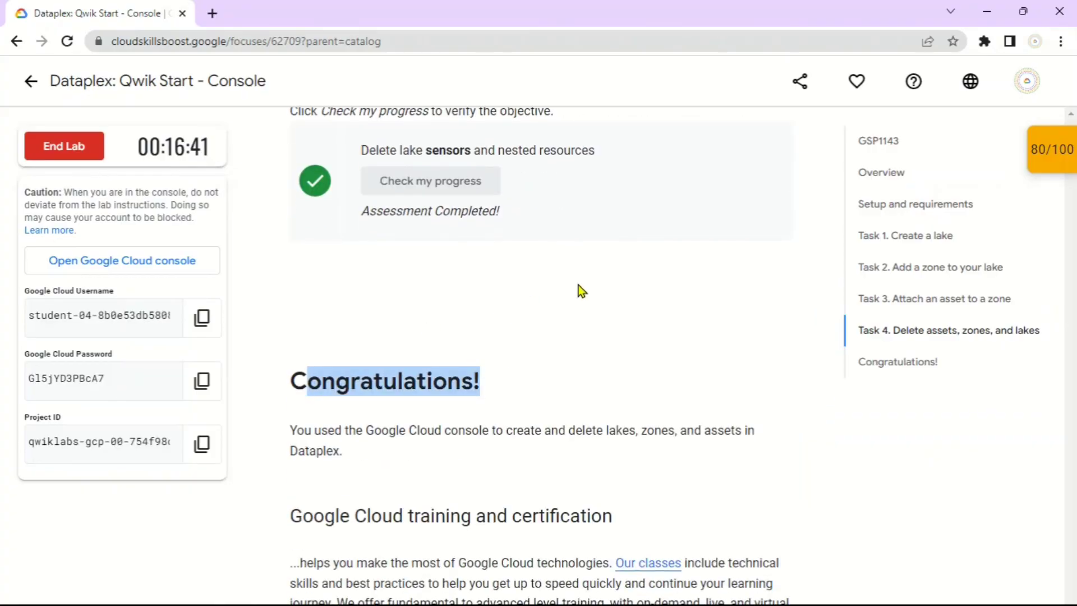
pyautogui.click(1065, 160)
pyautogui.scroll(-2, 938, 281)
pyautogui.click(938, 298)
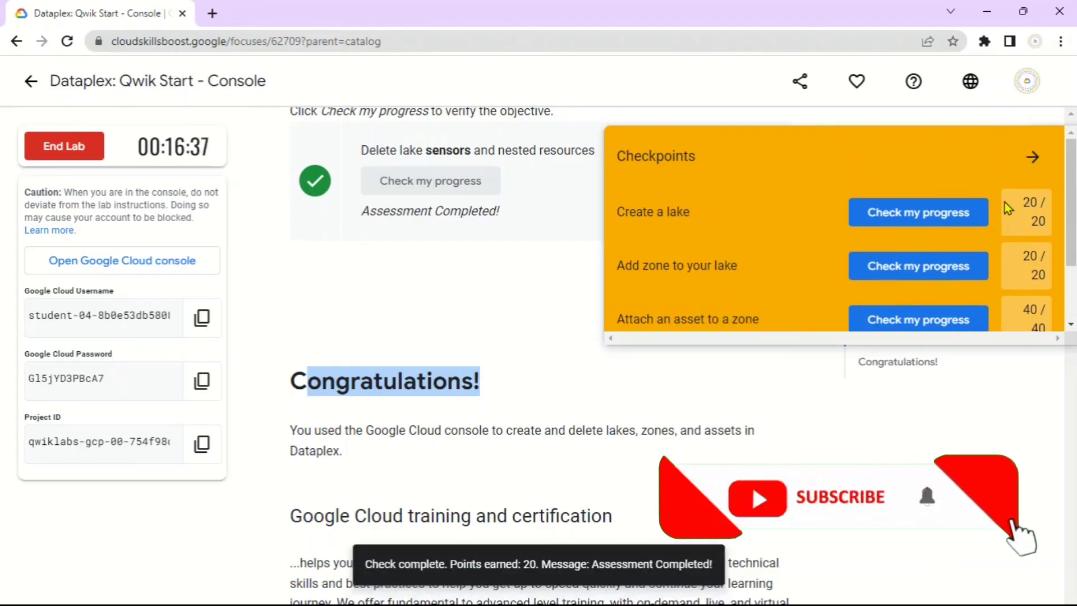
# Step: End the lab, confirm, and submit a five-star satisfaction rating
pyautogui.click(53, 151)
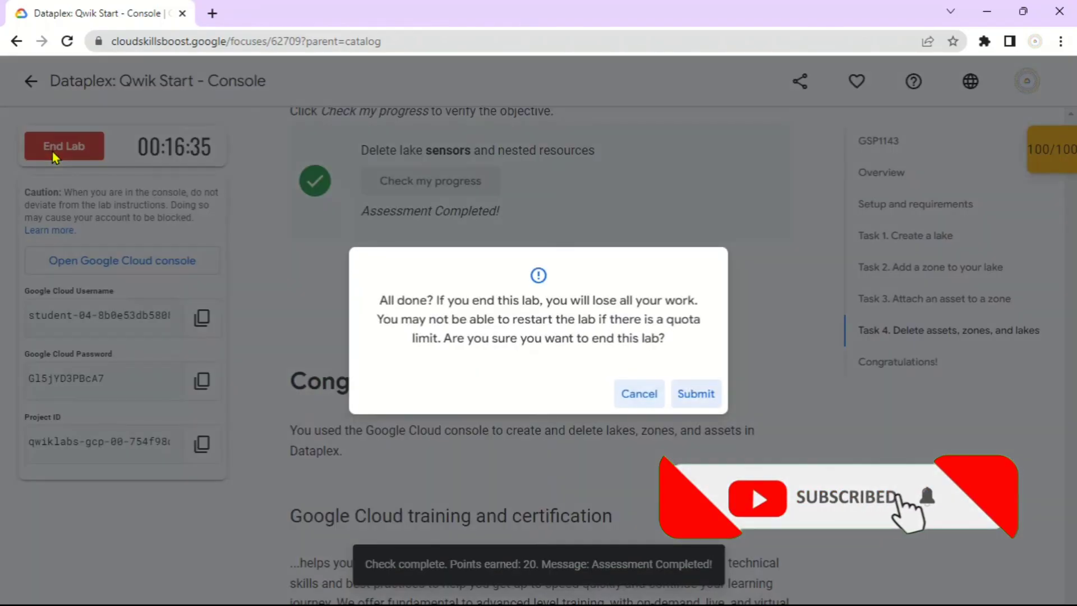
pyautogui.press('Return')
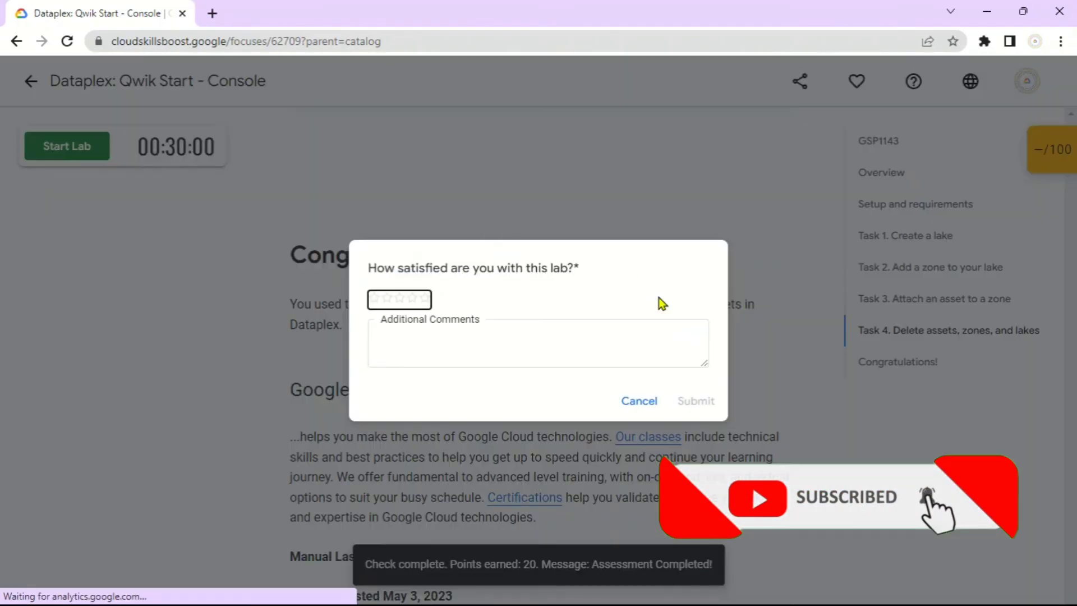
pyautogui.click(425, 298)
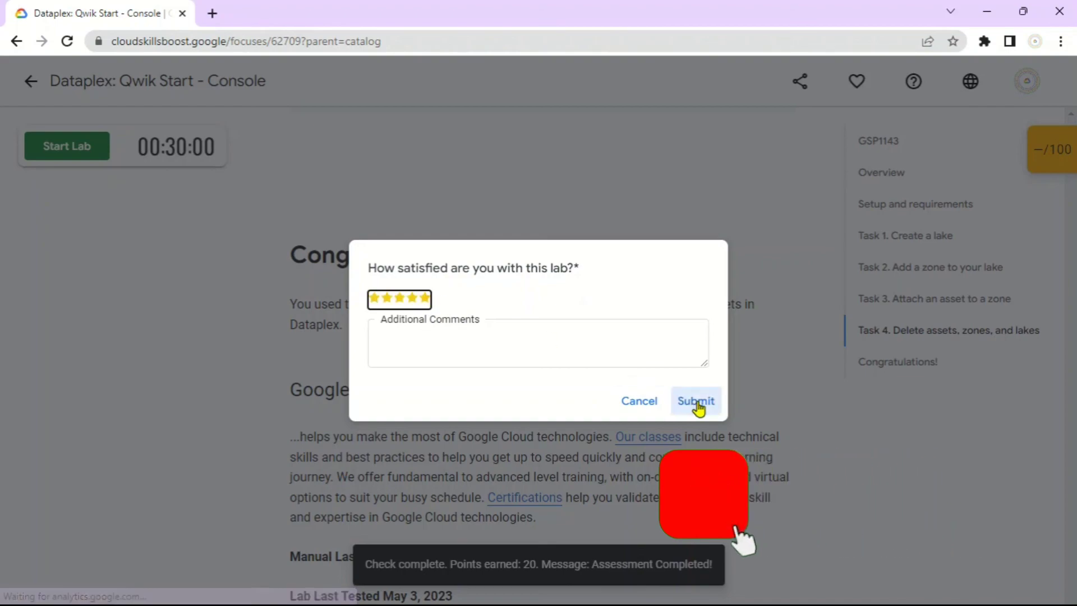
pyautogui.click(696, 401)
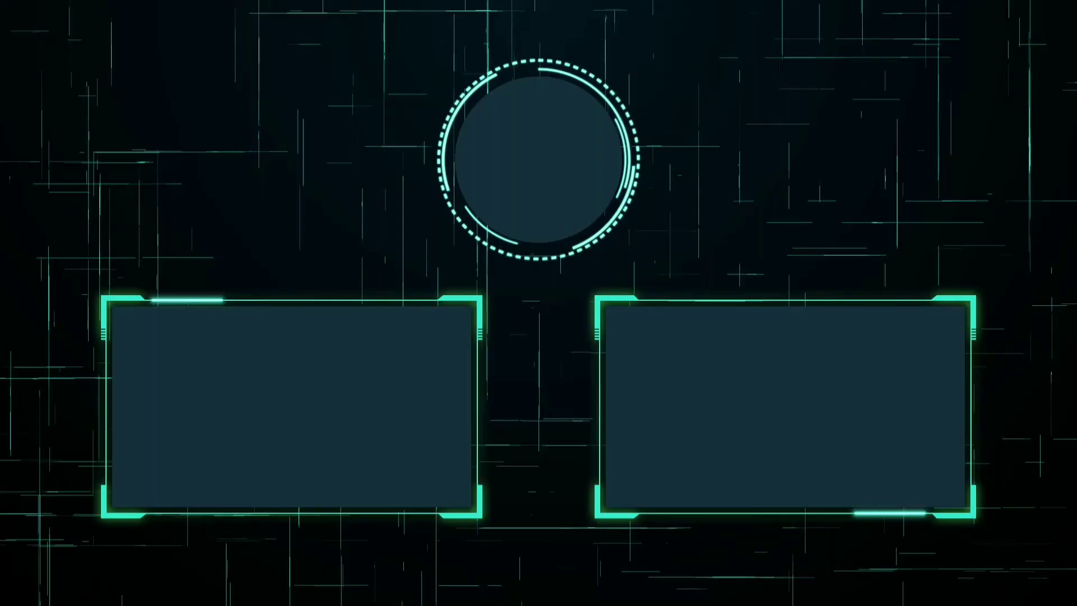